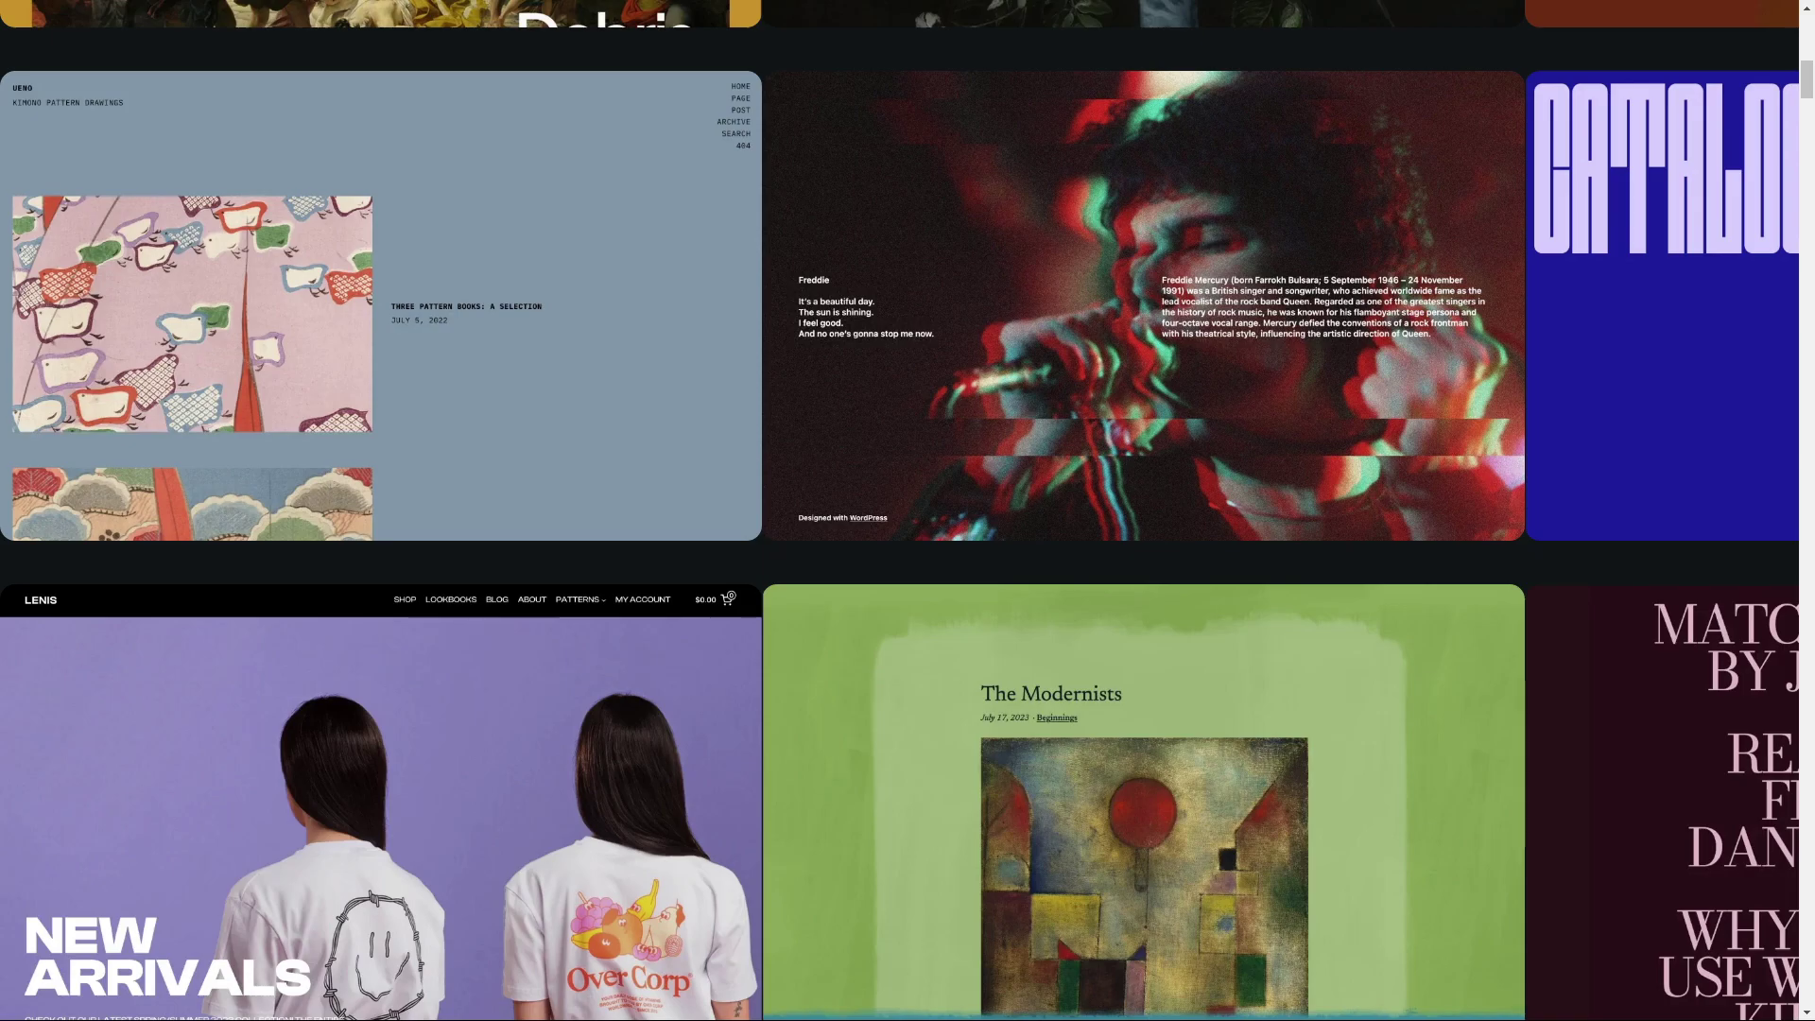
- Jump back to the top of the theme showcase page
key(Home)
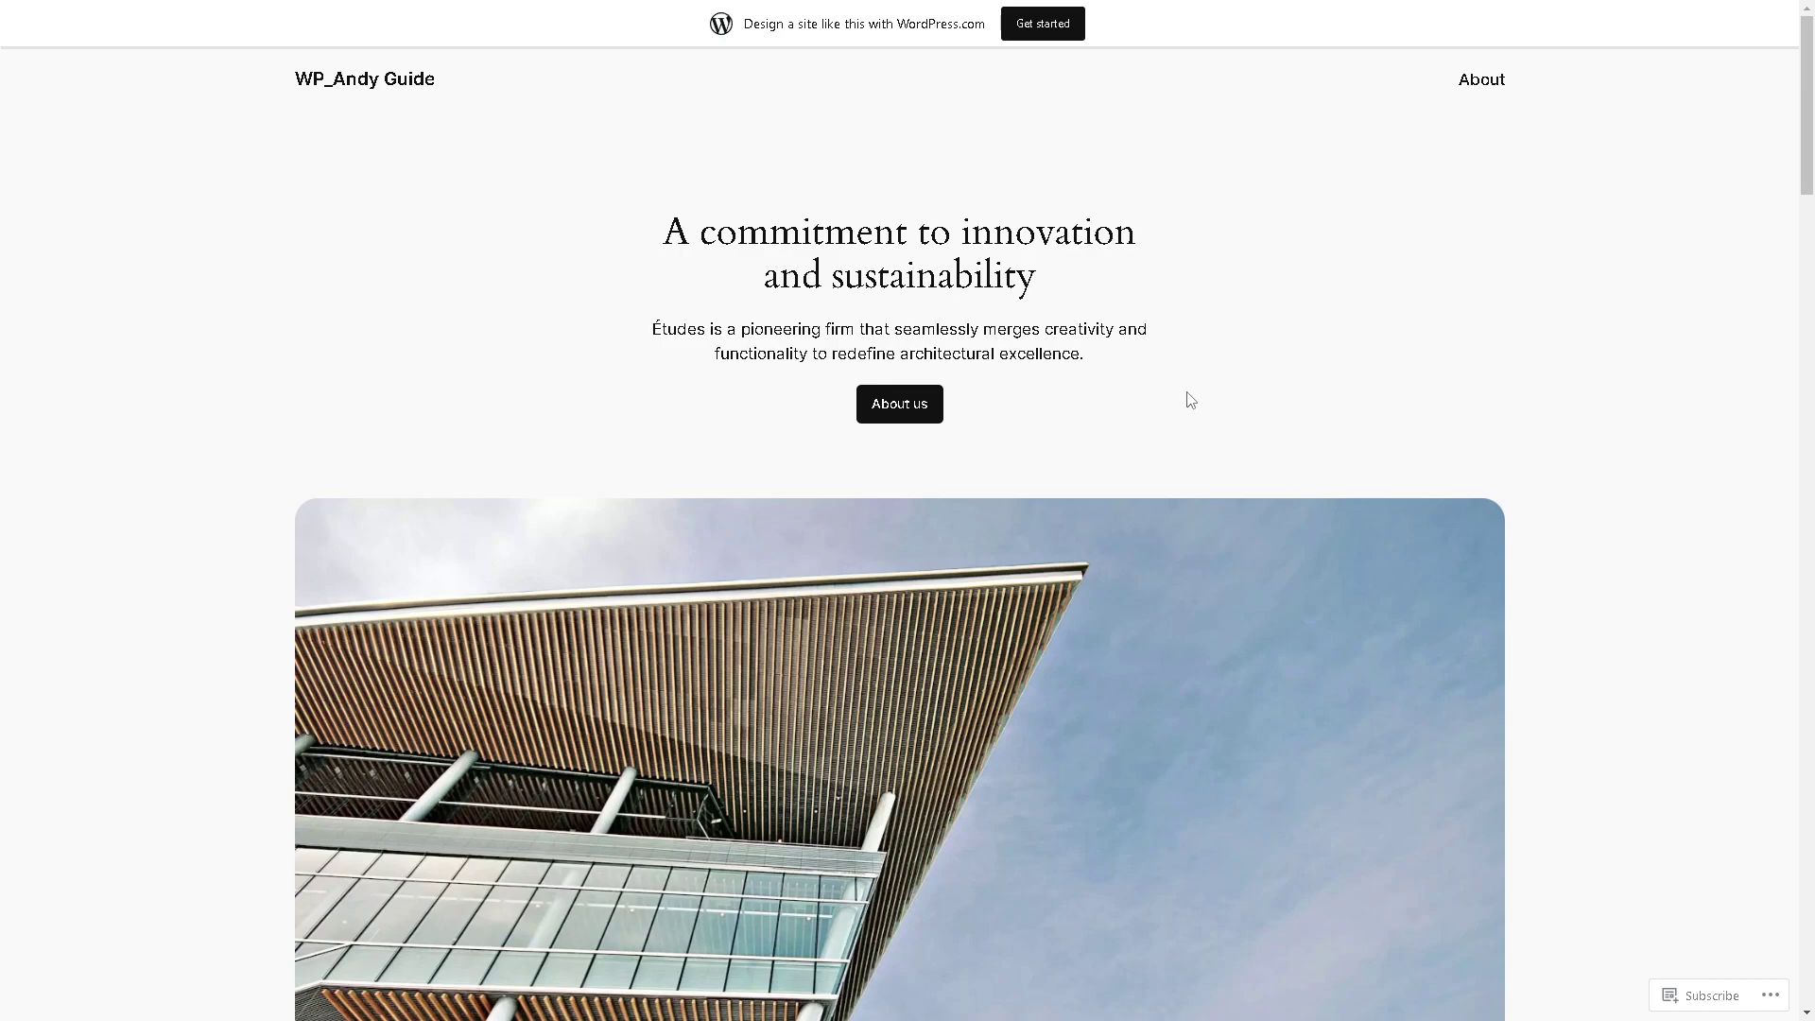
scroll(1190, 400, down, 2)
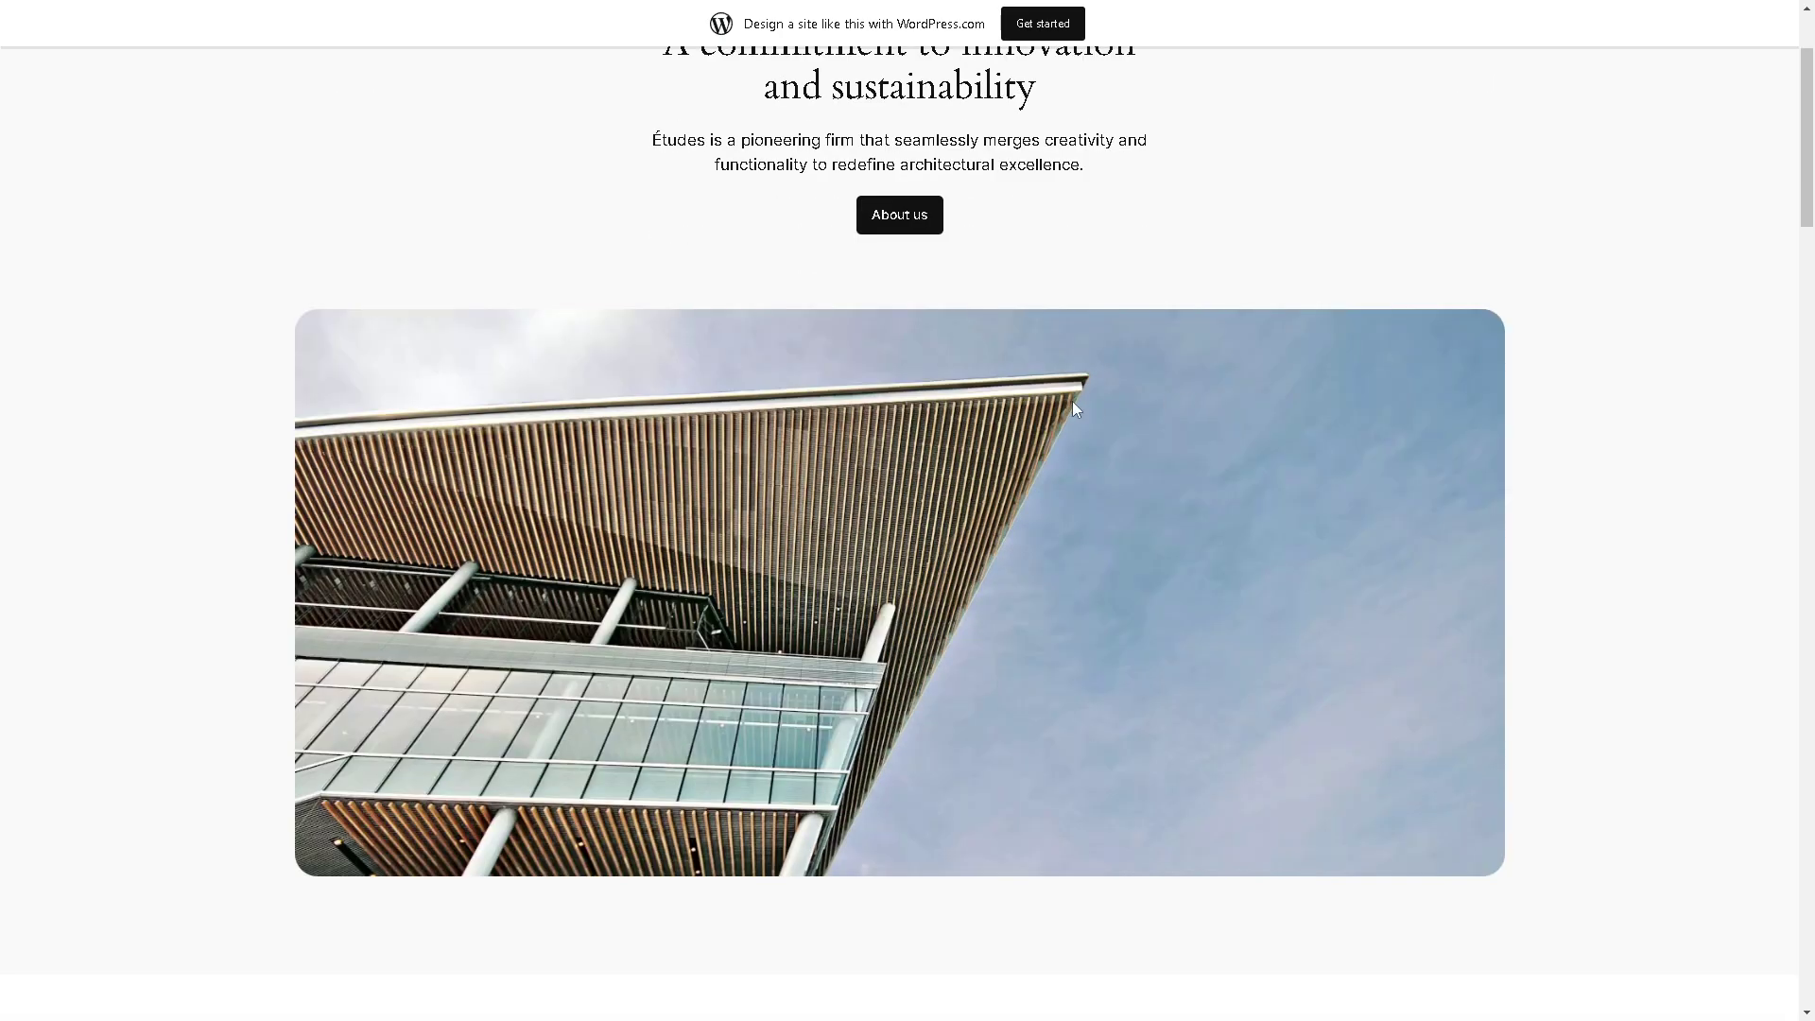
scroll(841, 485, down, 5)
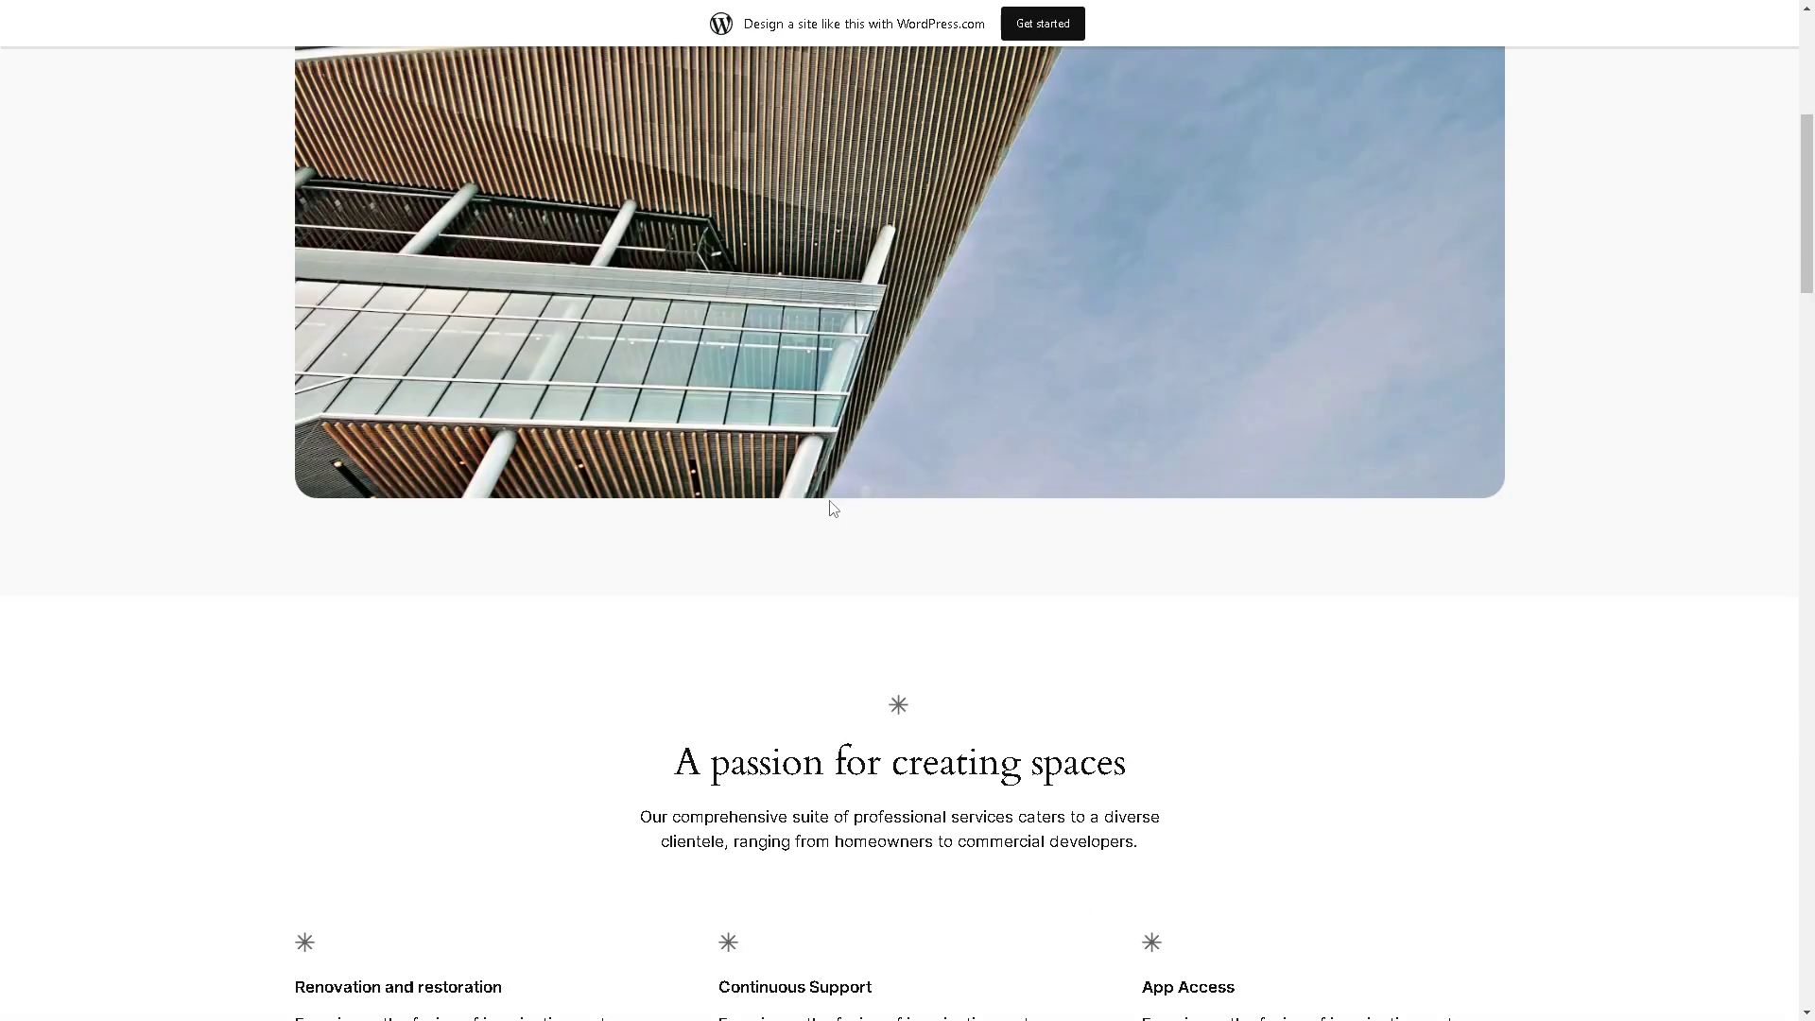
scroll(833, 508, up, 3)
scroll(833, 511, up, 4)
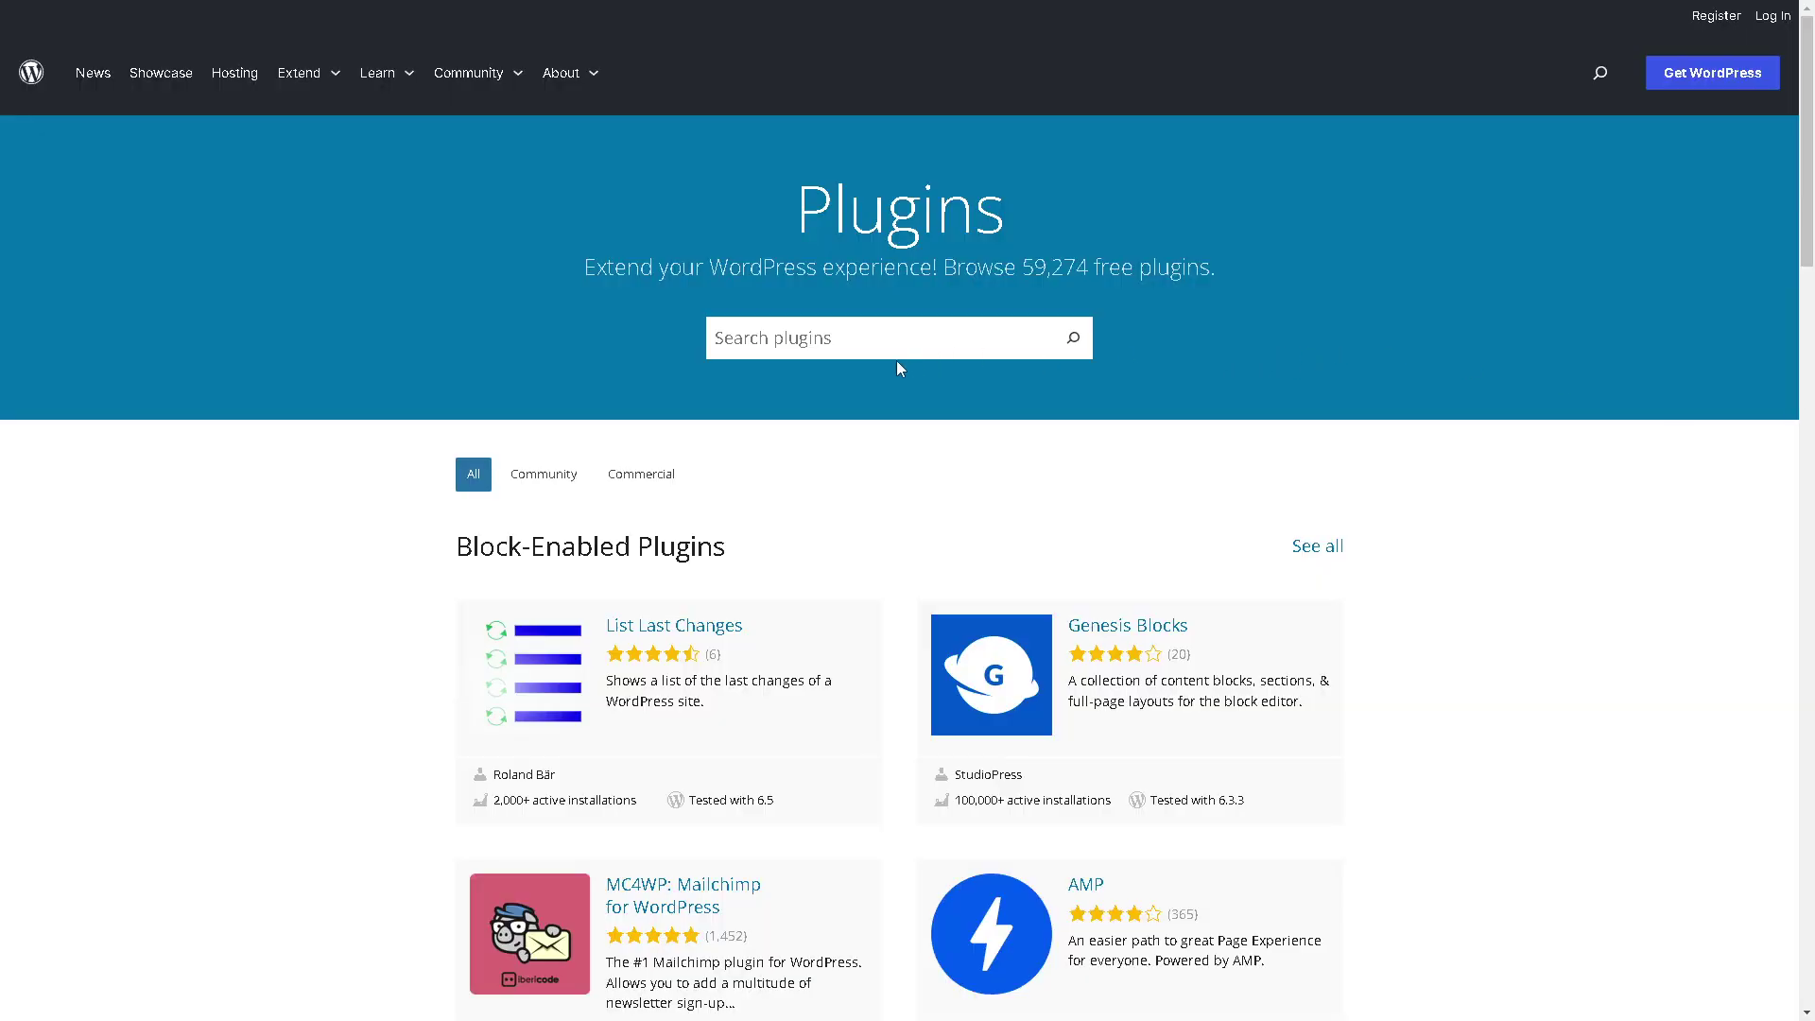
- Search the plugin directory for 'visual link preview', correcting the mistyped 'visual live preview'
click(895, 344)
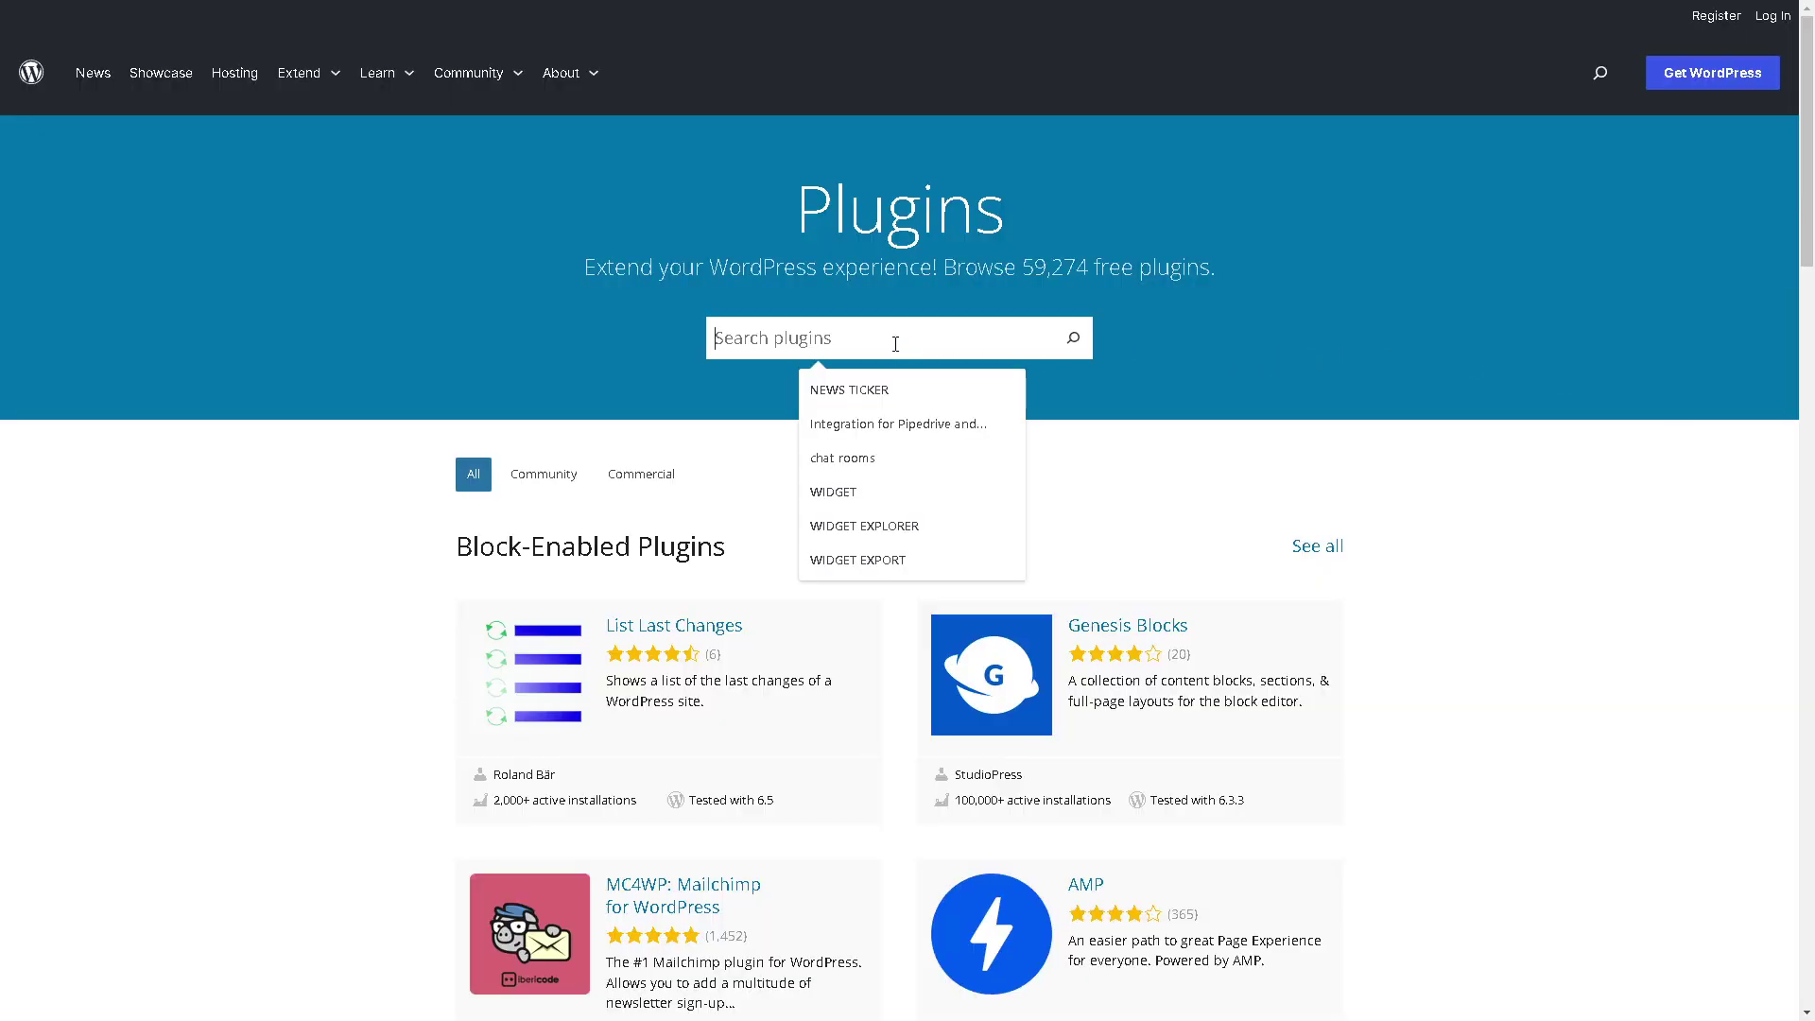
text(visual l)
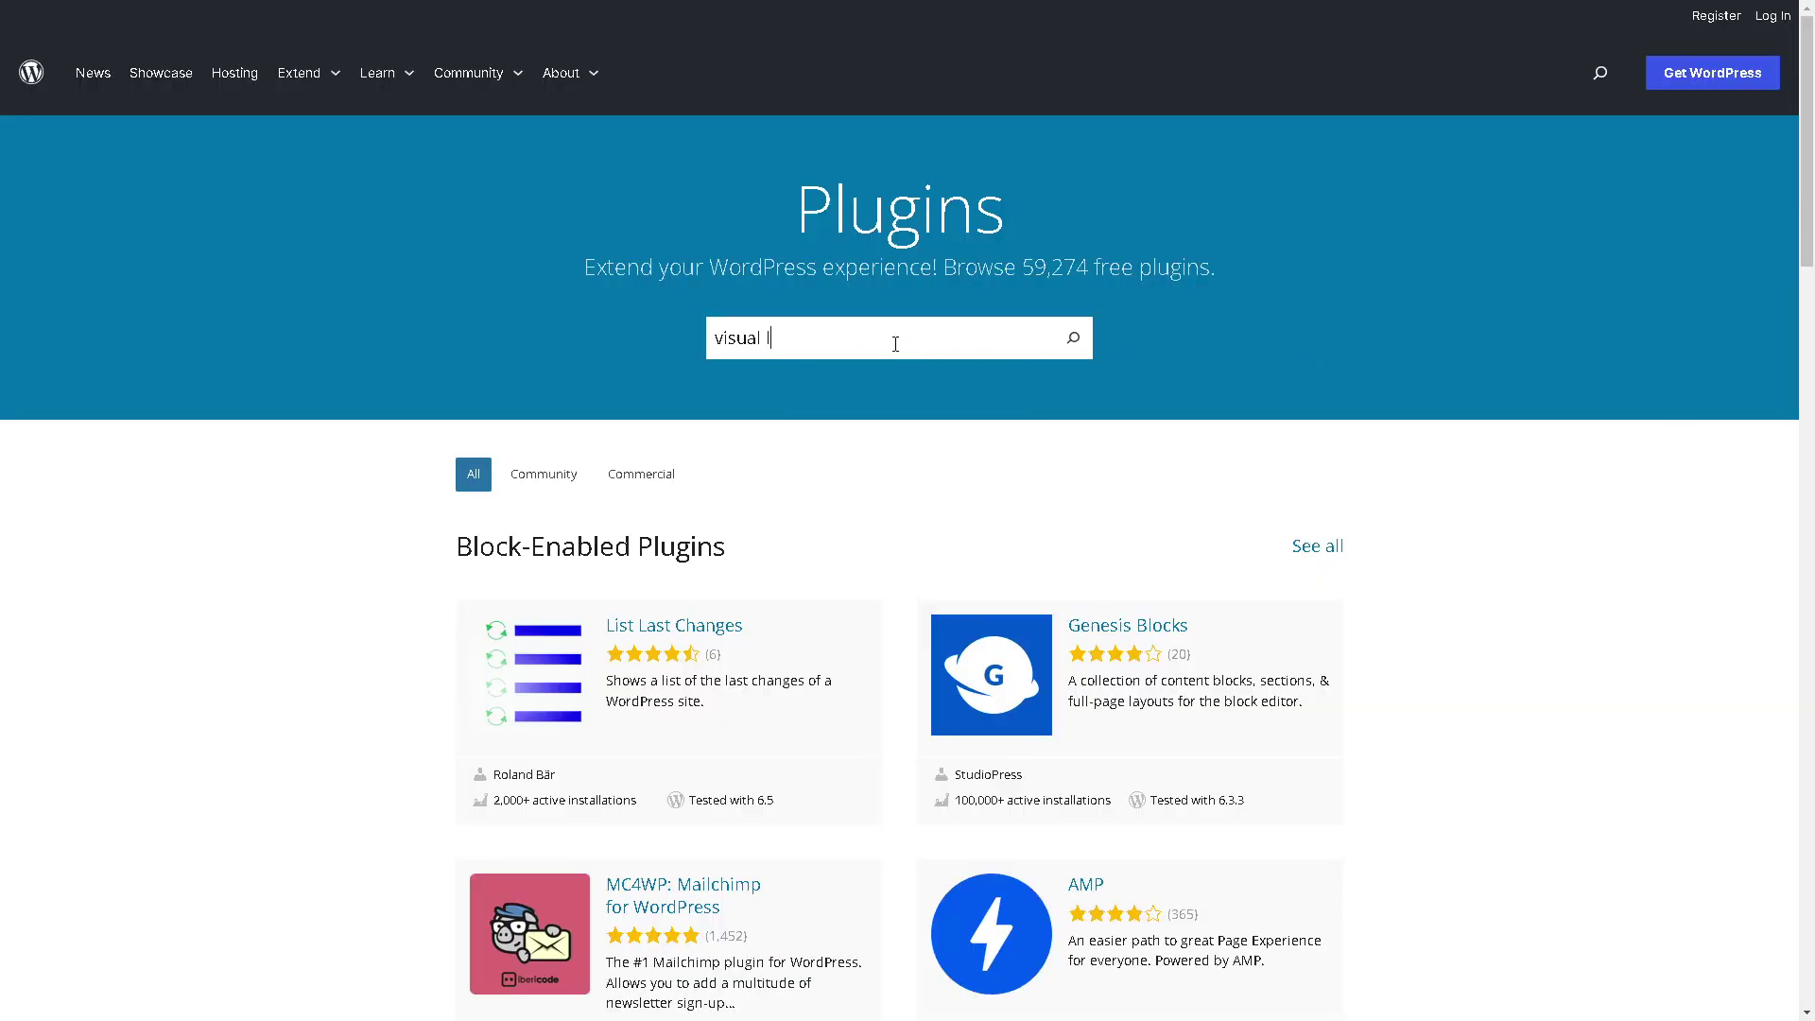
text(ive preview)
key(Return)
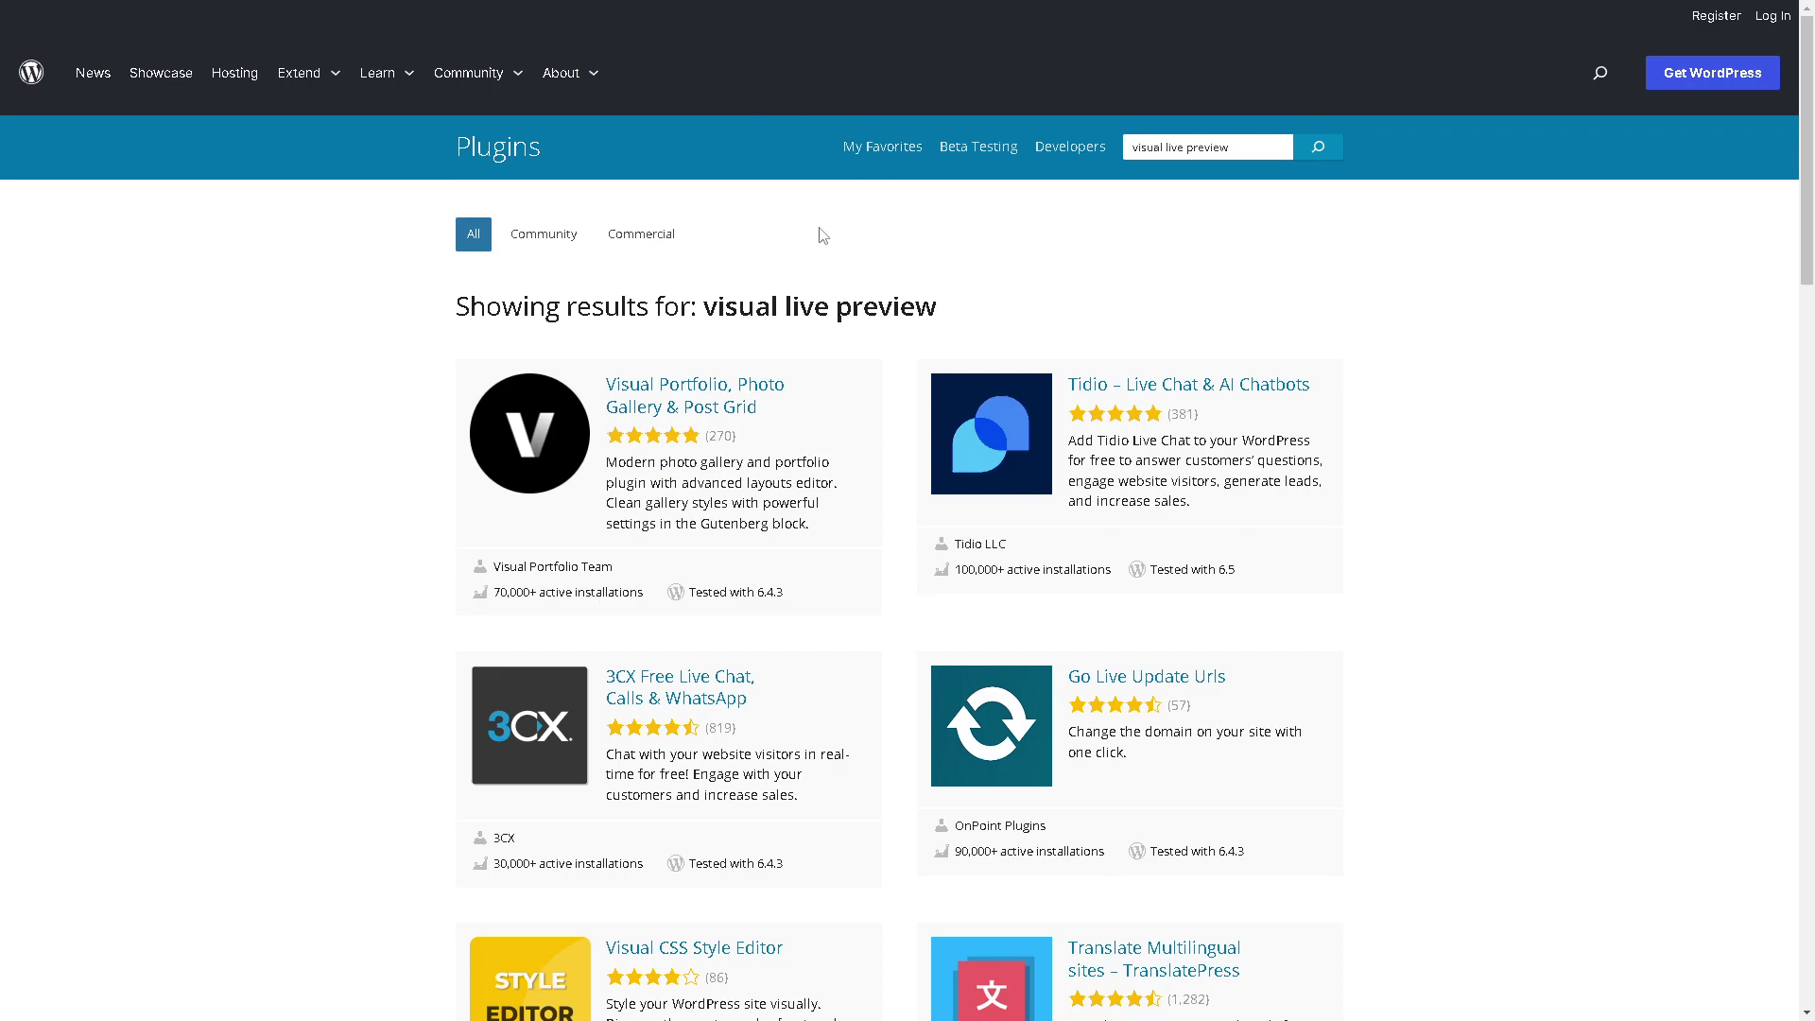
click(1187, 151)
key(BackSpace)
key(BackSpace)
text(nk)
key(Return)
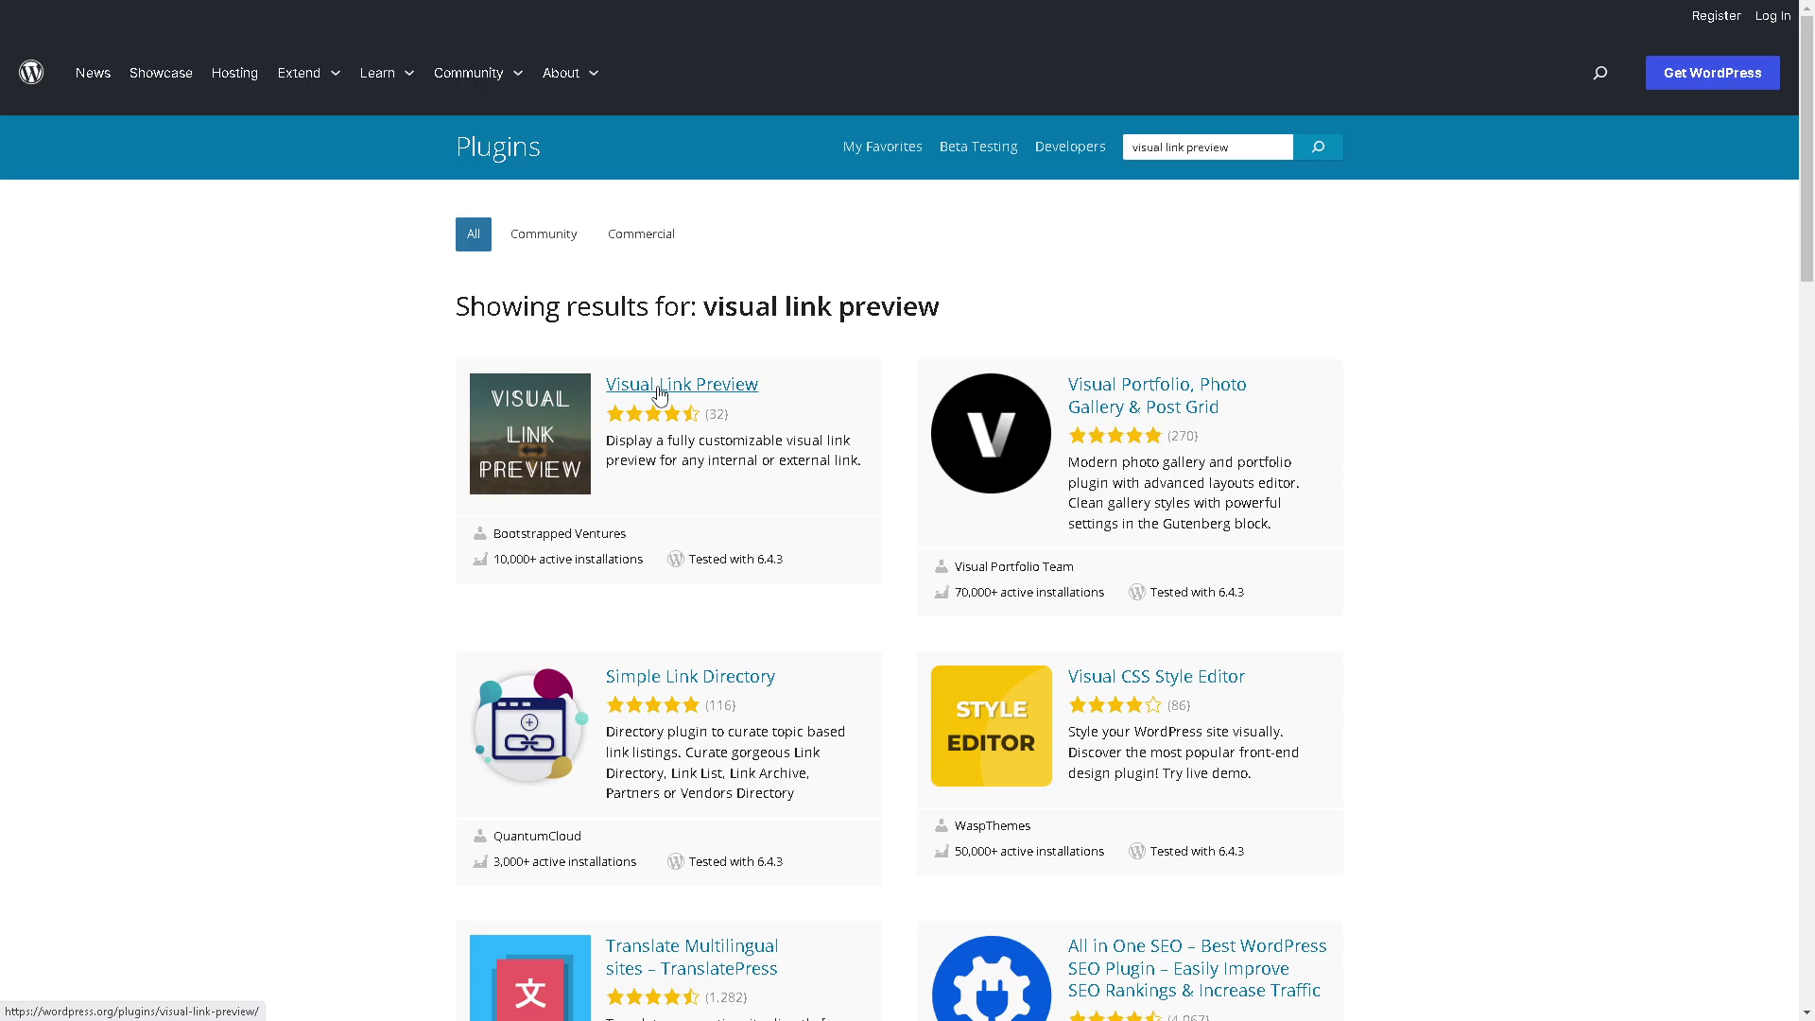
- Open the Visual Link Preview plugin page and view its Reviews, Installation and Development tabs
click(659, 394)
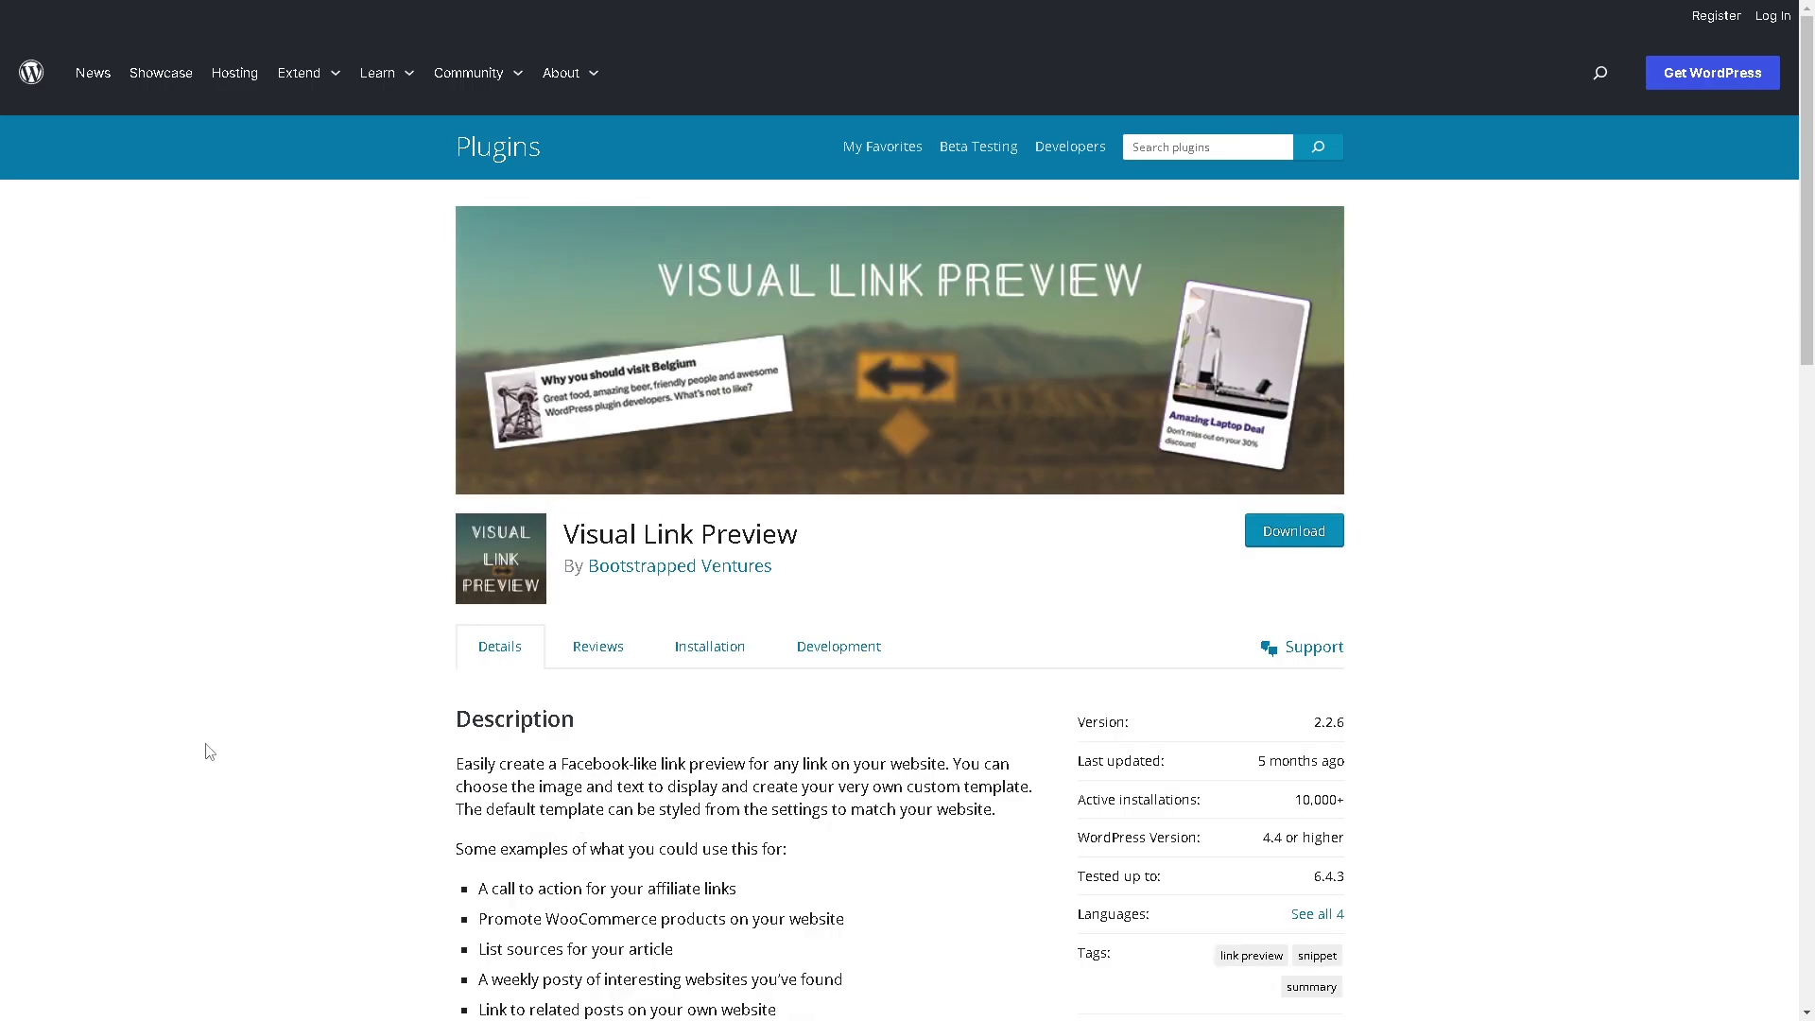
scroll(206, 749, down, 2)
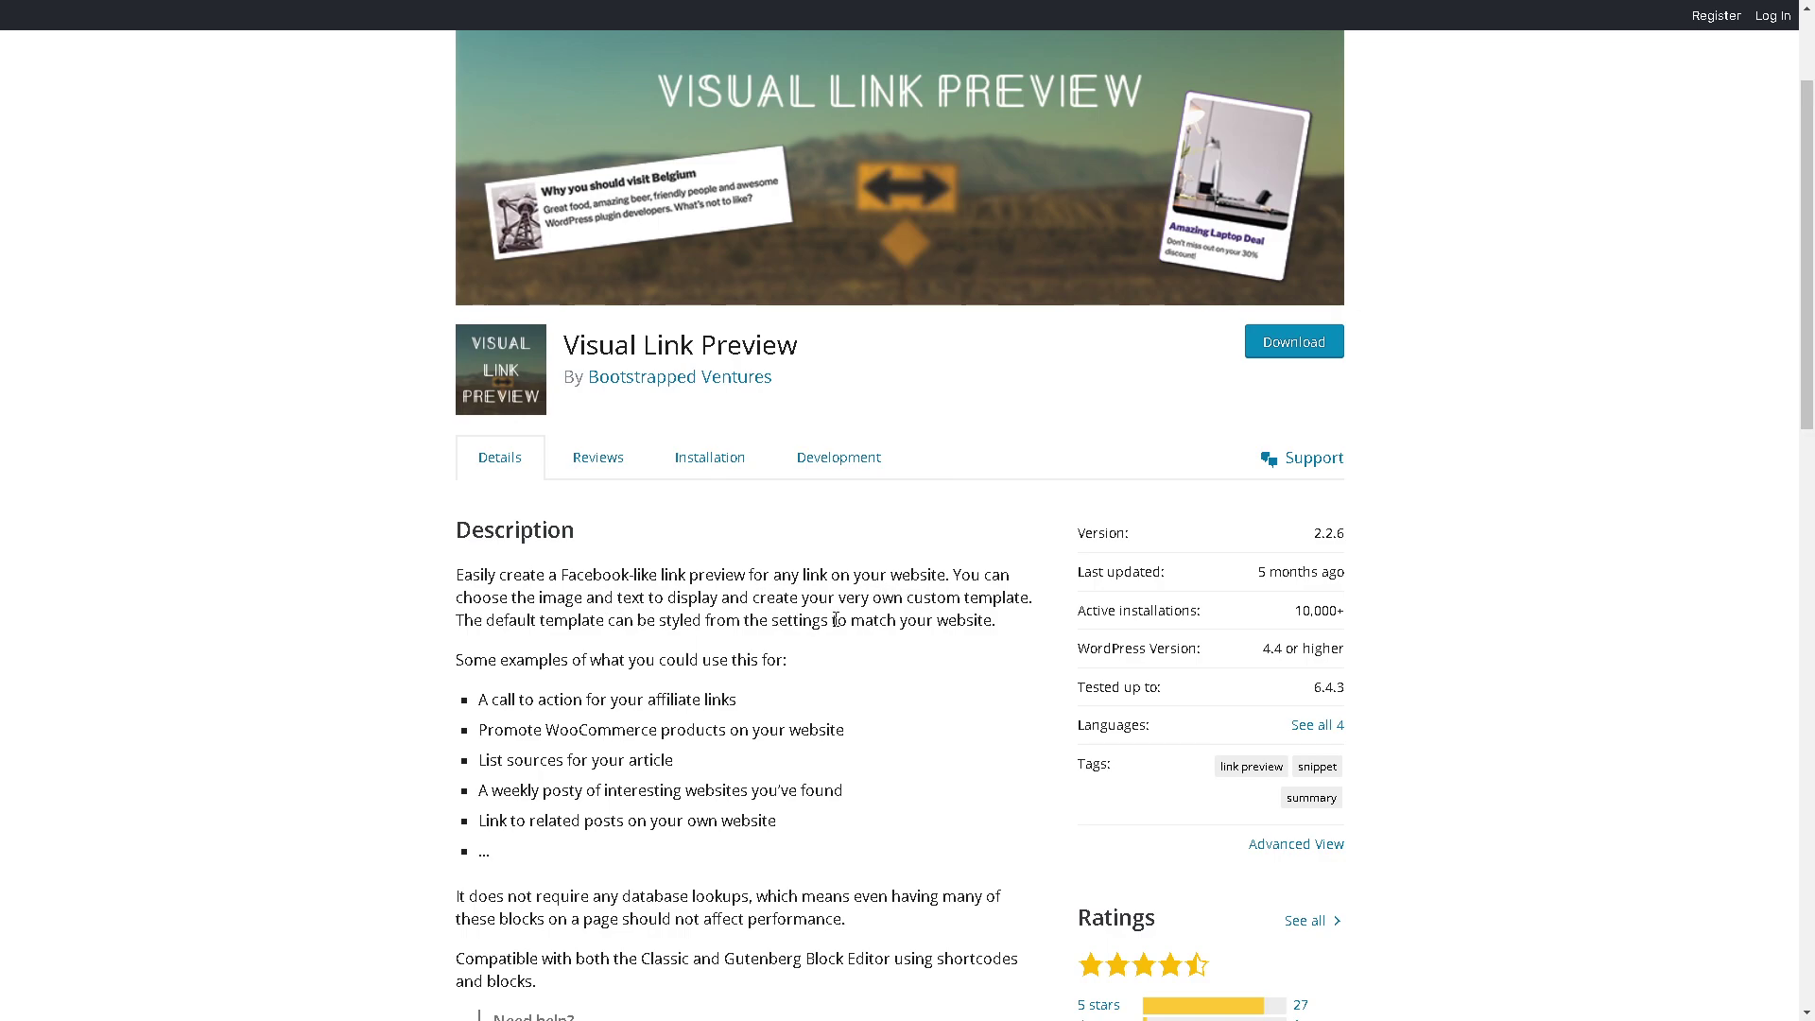
click(598, 461)
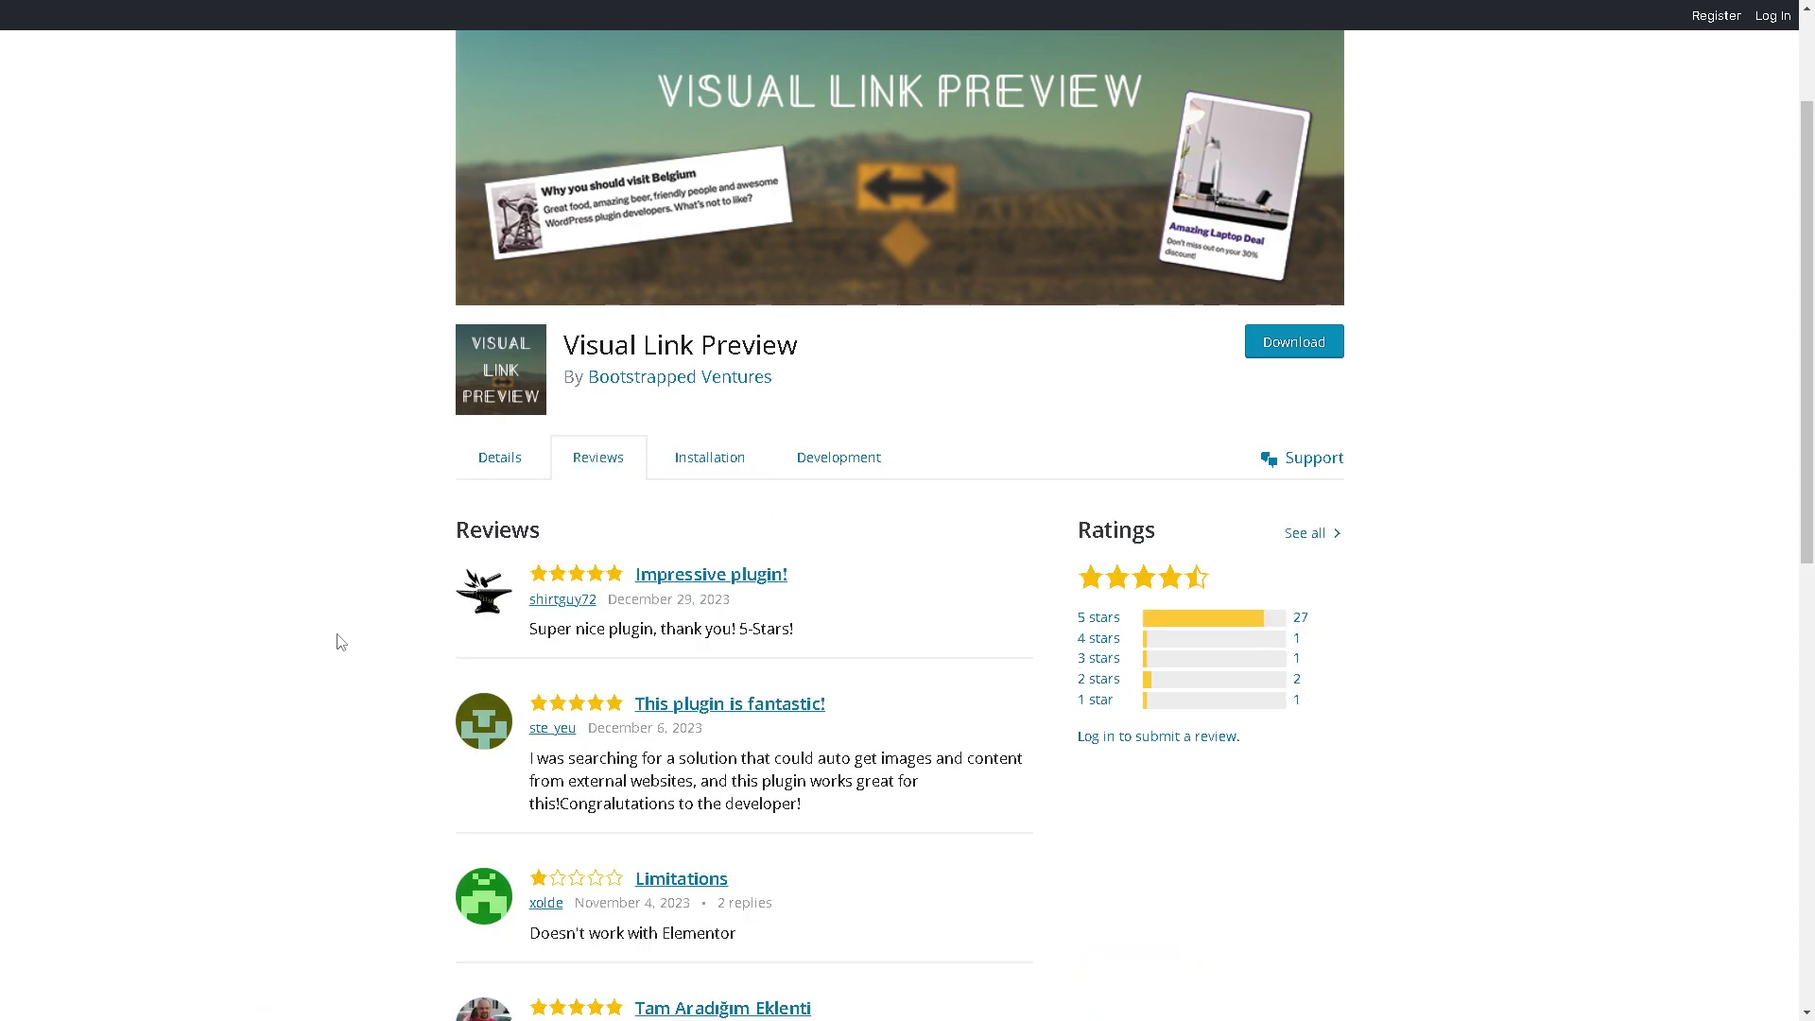
click(718, 463)
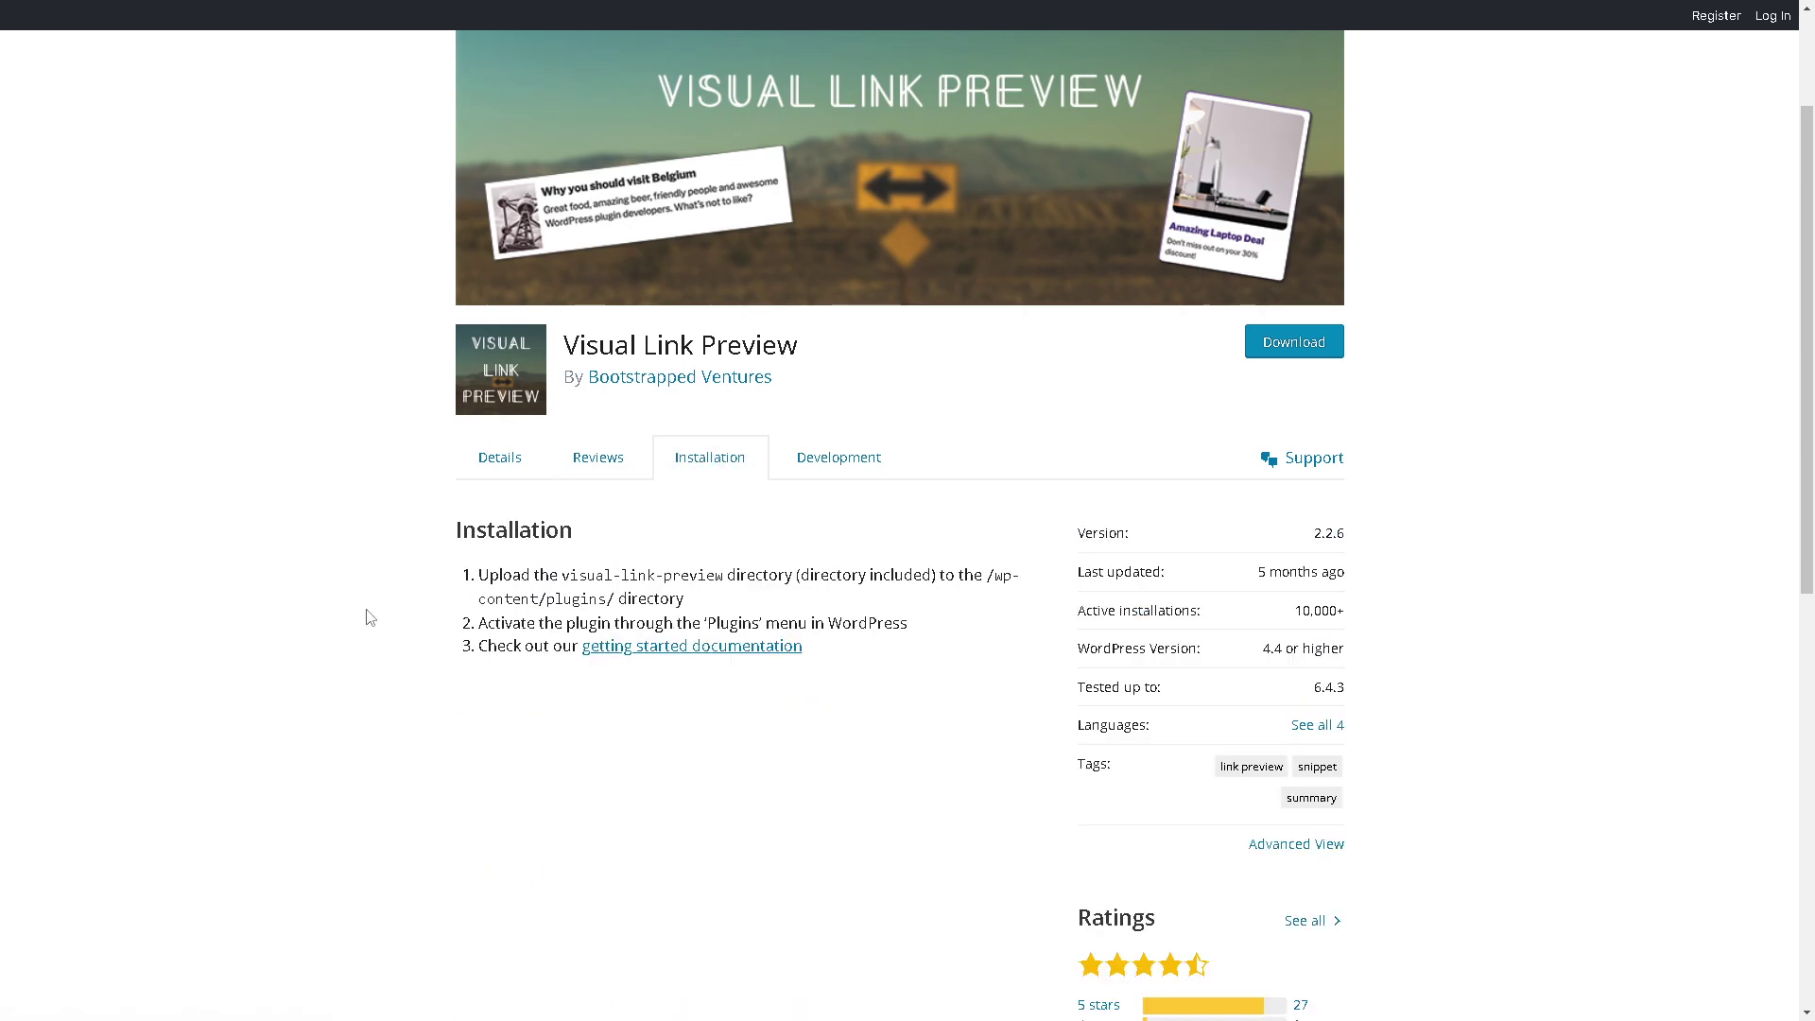
click(838, 458)
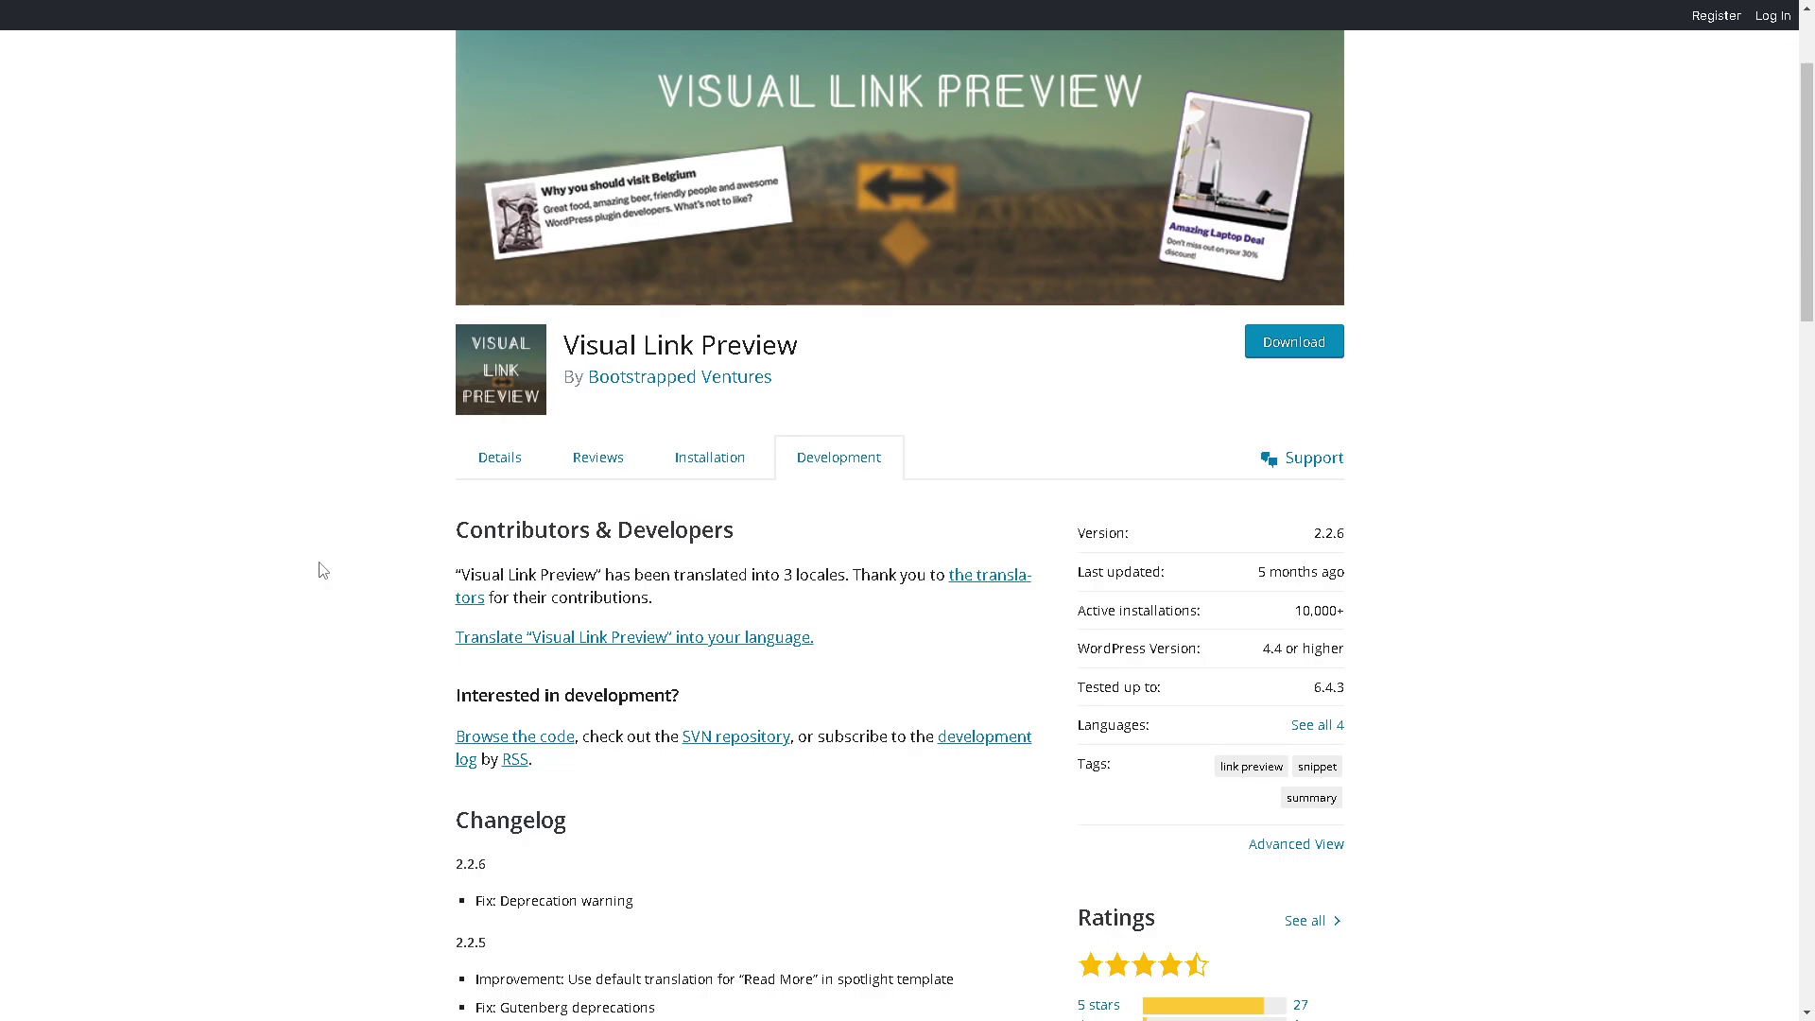
scroll(1283, 378, up, 1)
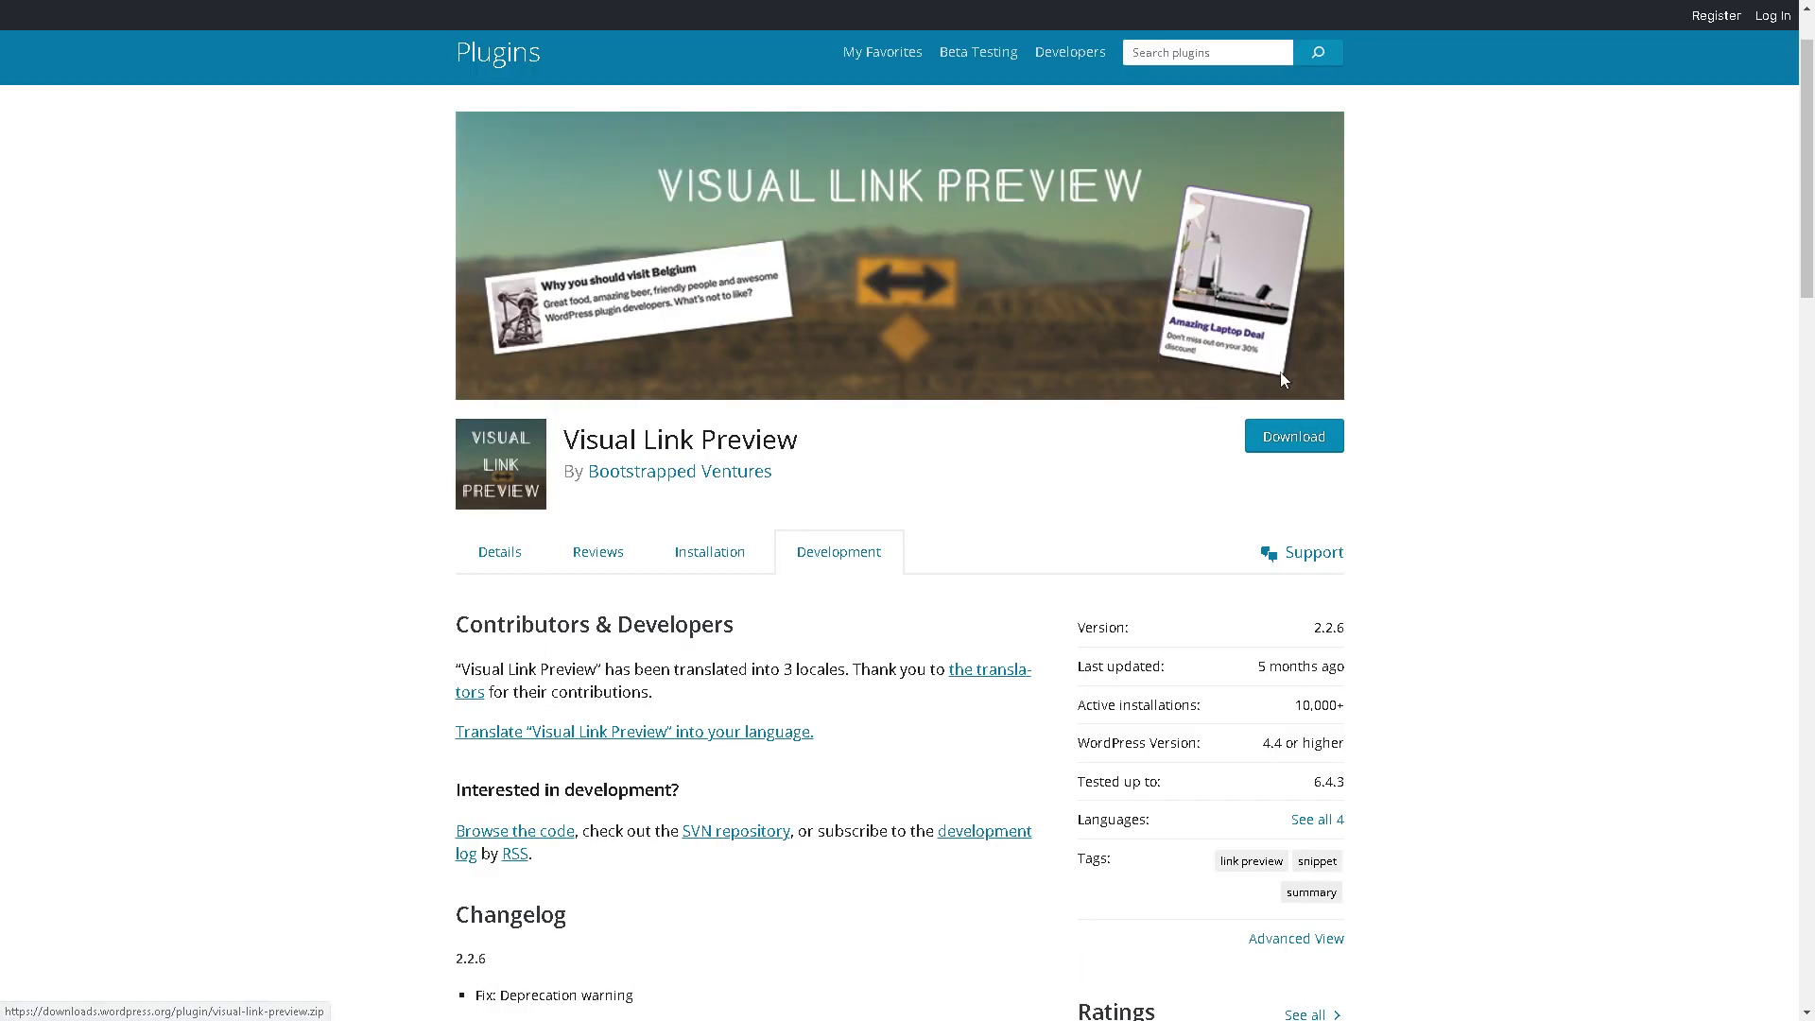
scroll(1283, 378, up, 1)
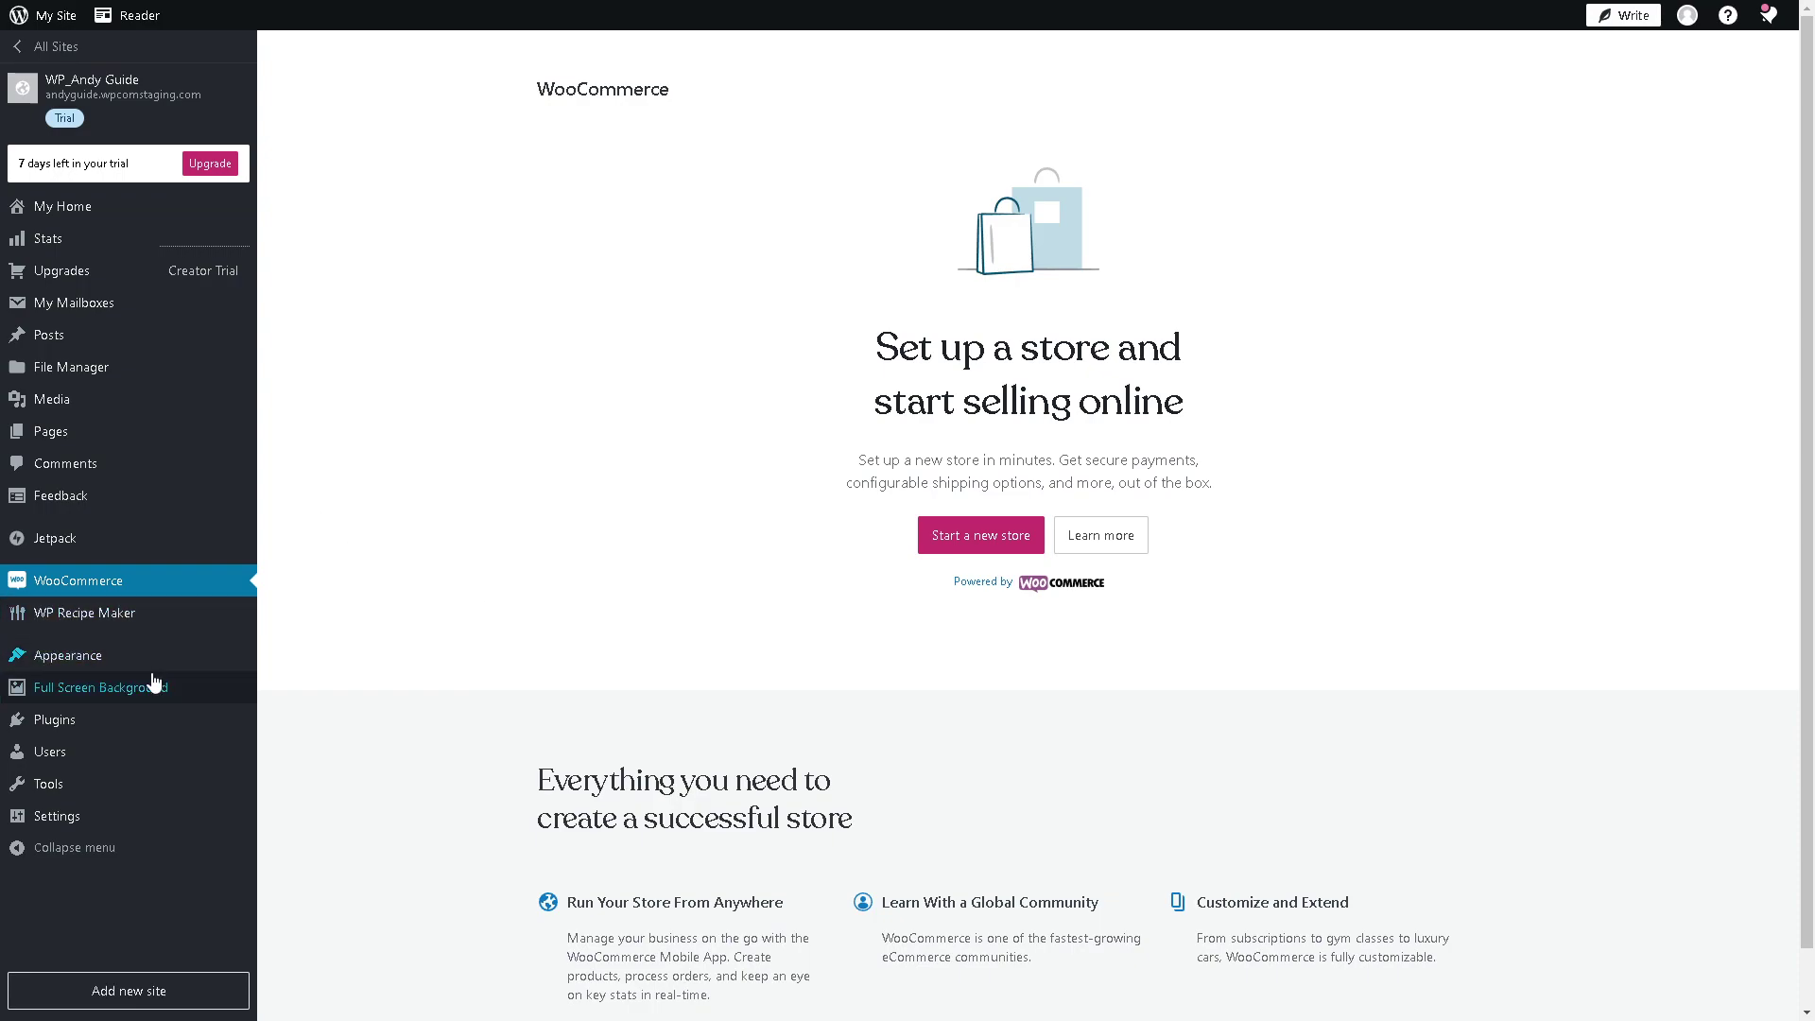
- From Plugins > Add New Plugin, search 'visual link preview' and open that plugin's page
mouse_move(130, 728)
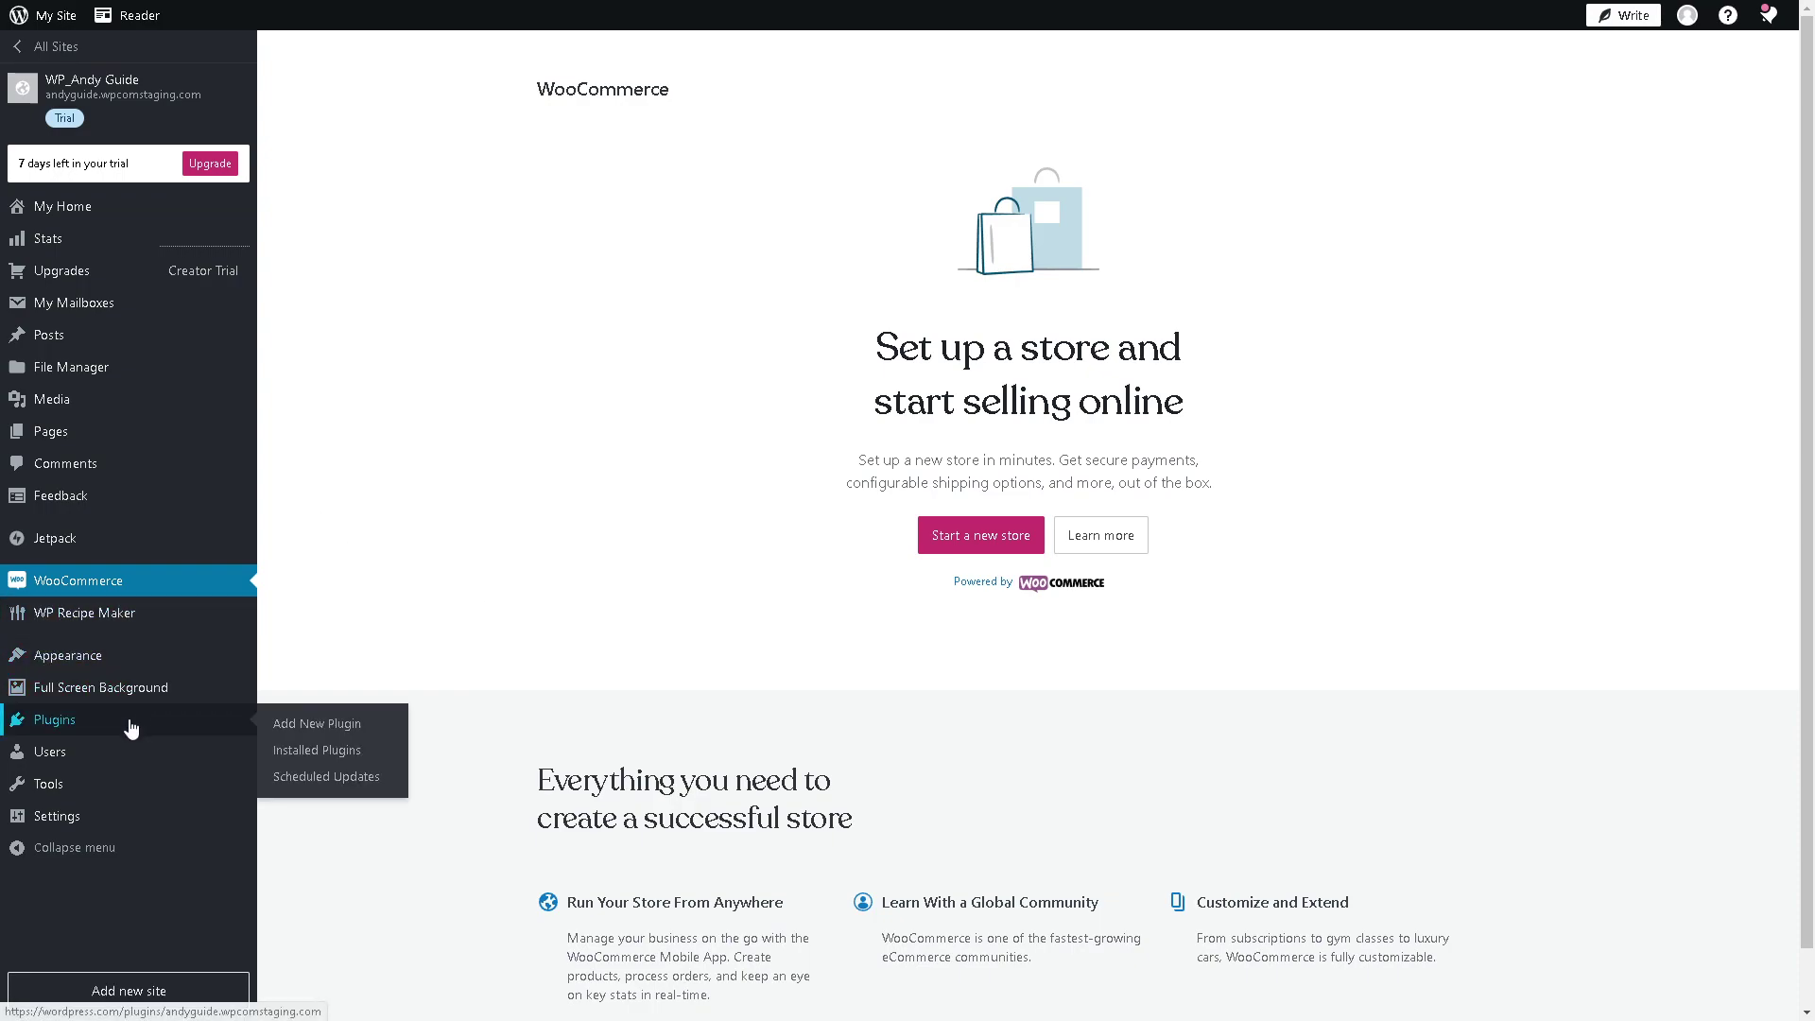
click(314, 733)
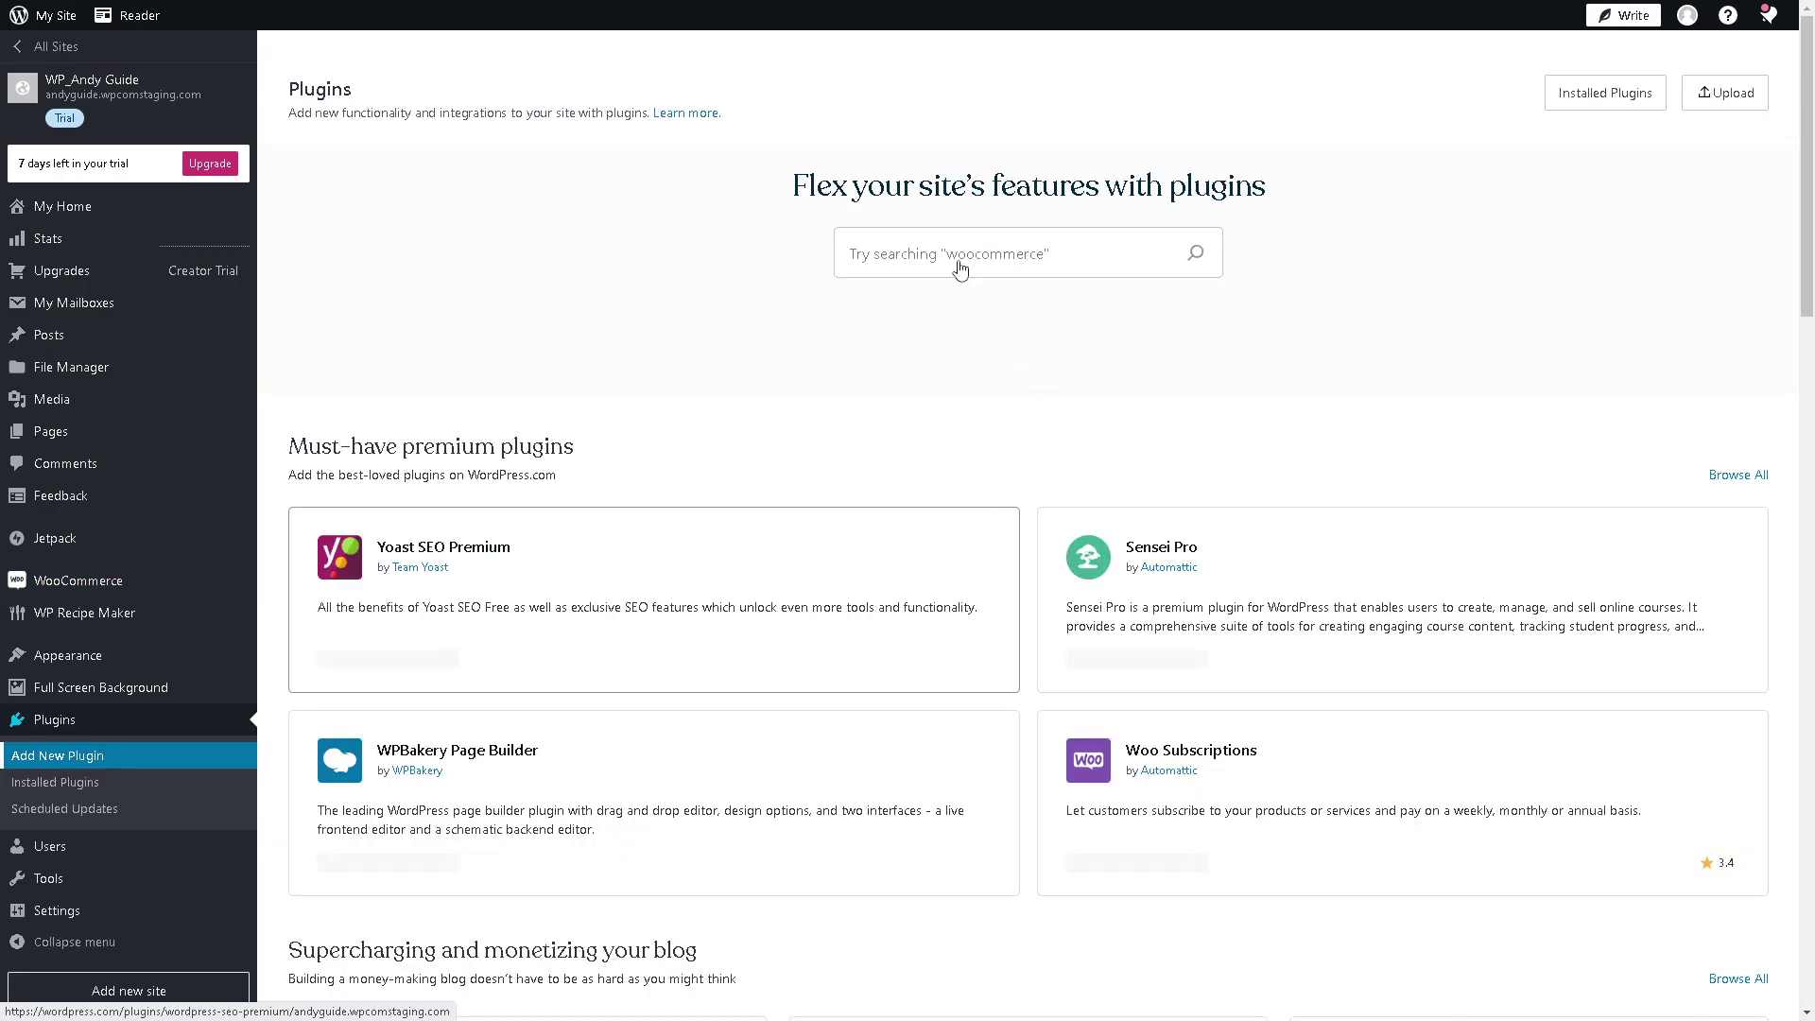
click(961, 253)
text(visual l)
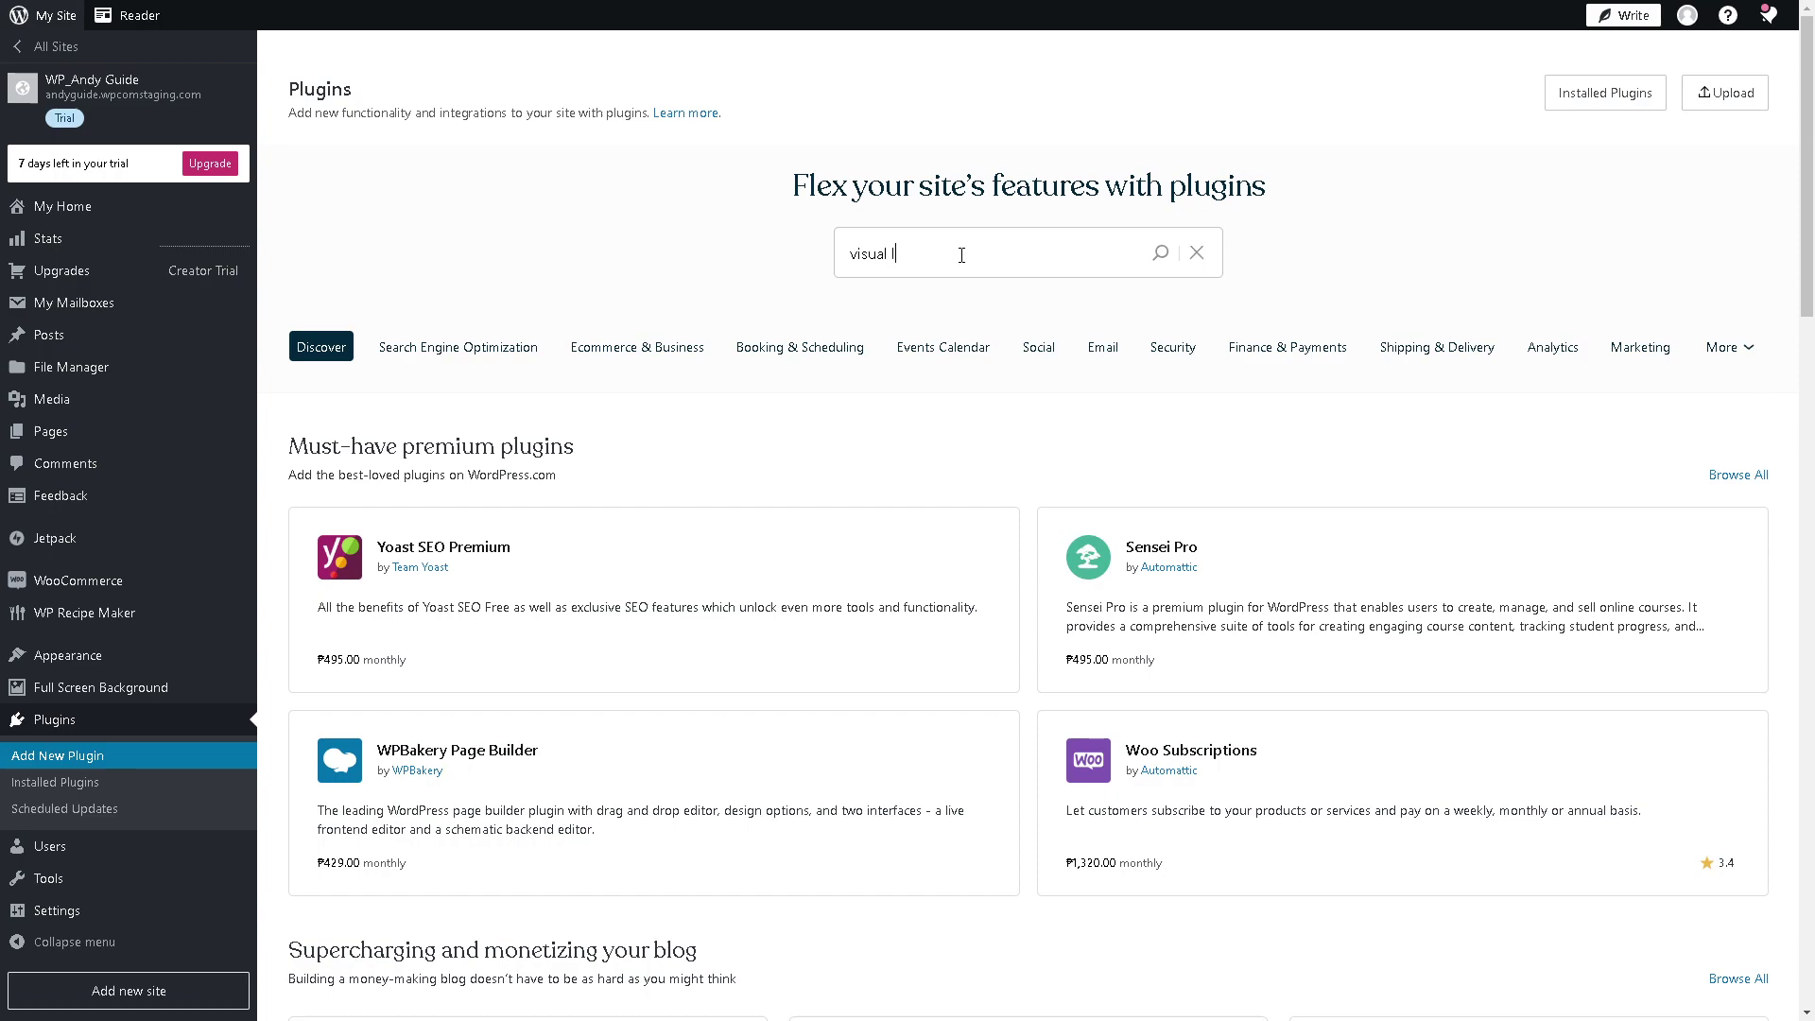
text(ink preview)
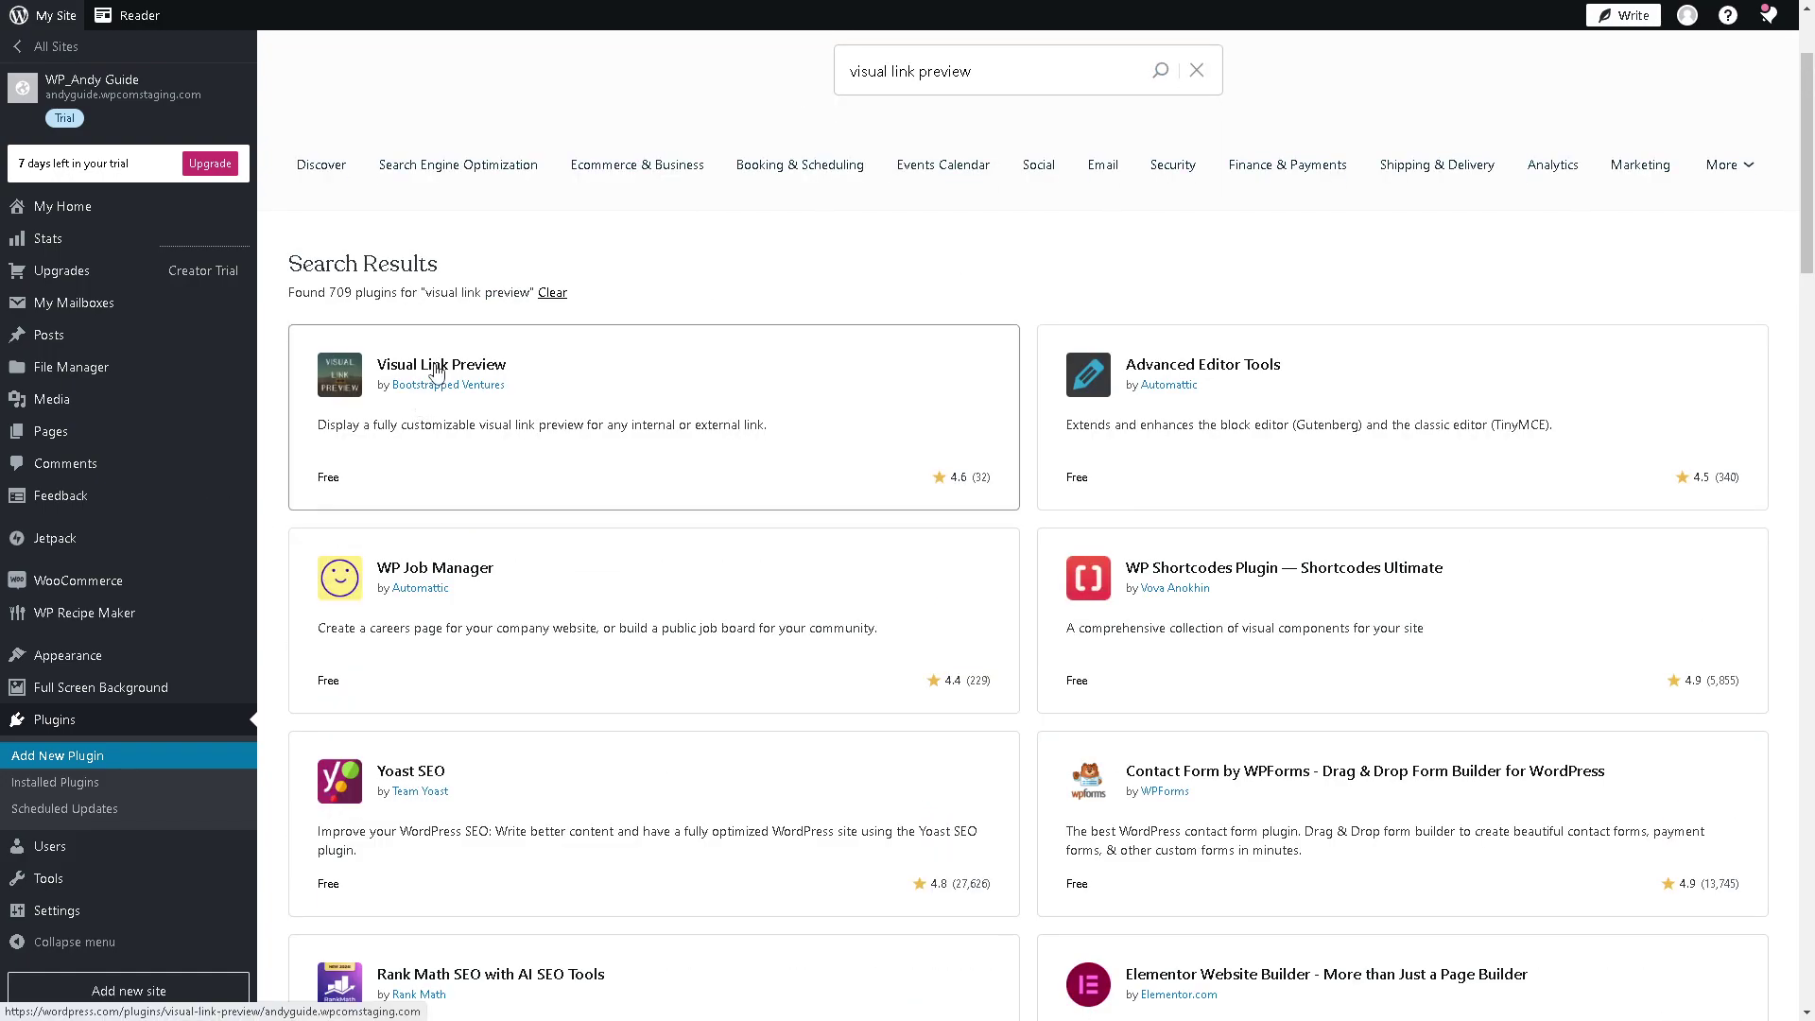
click(436, 371)
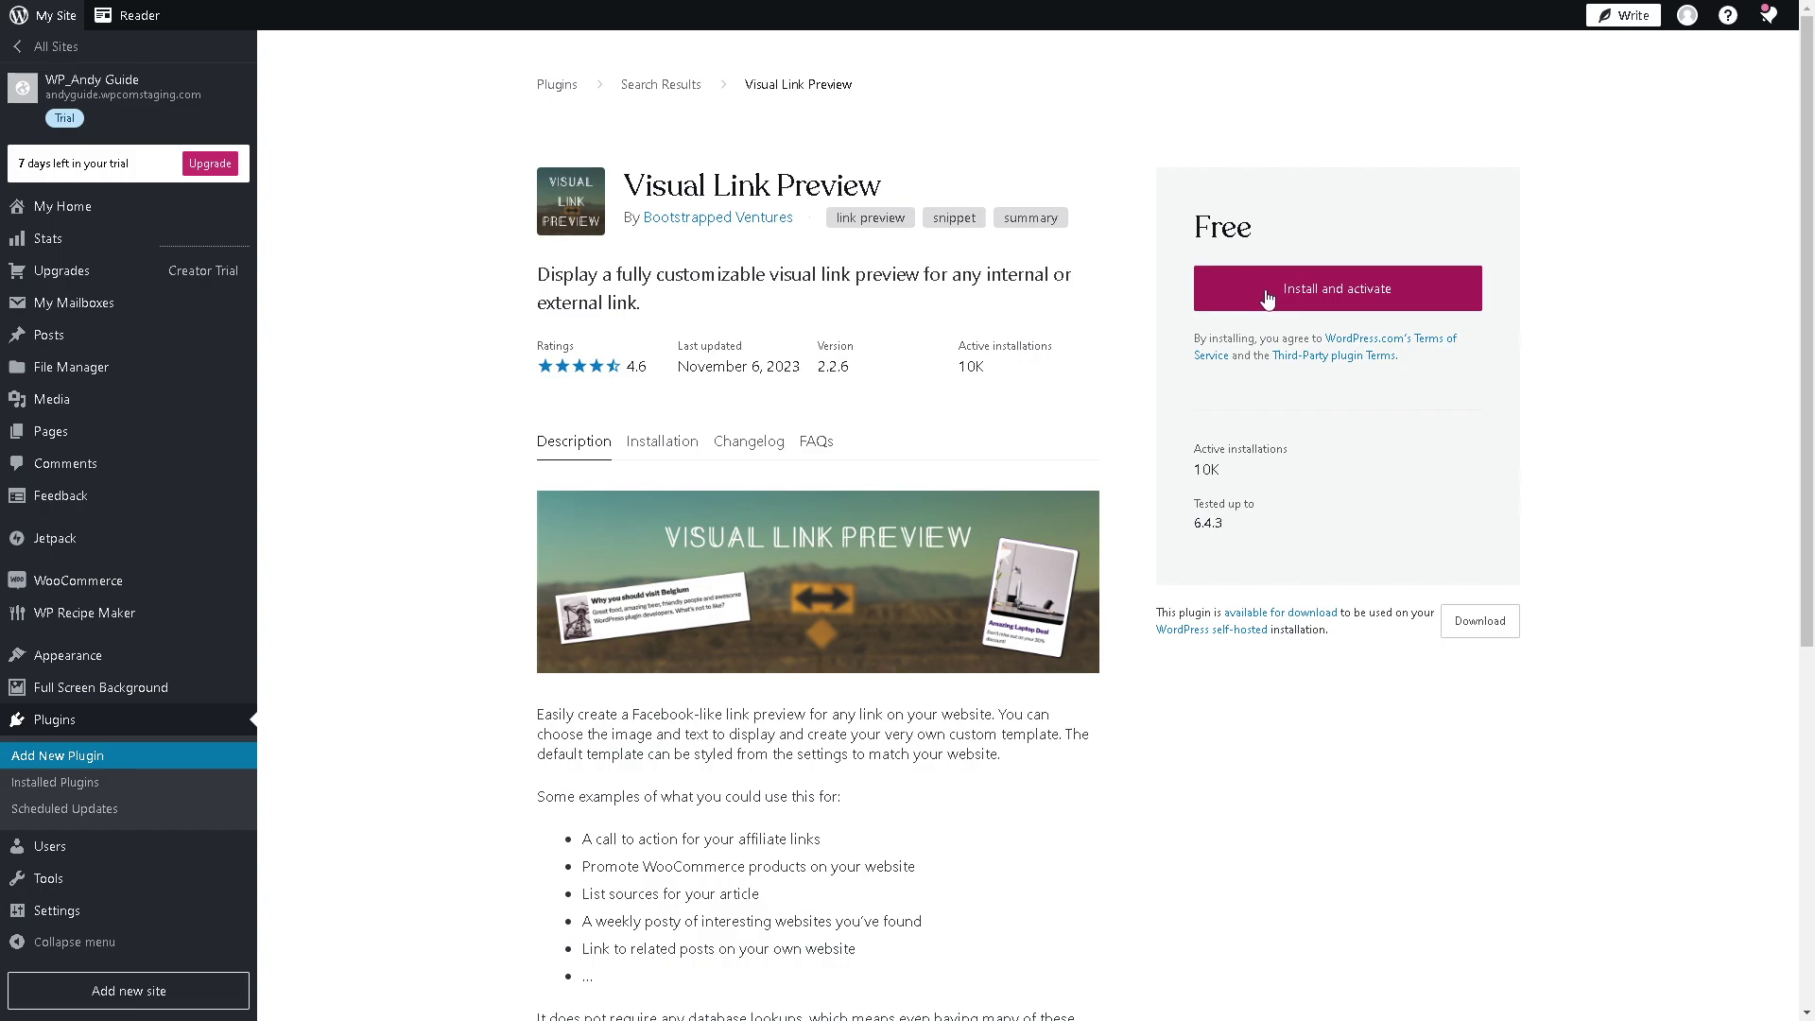
- Install and activate Visual Link Preview, then go to Manage plugin for the Installed Plugins list
click(1267, 299)
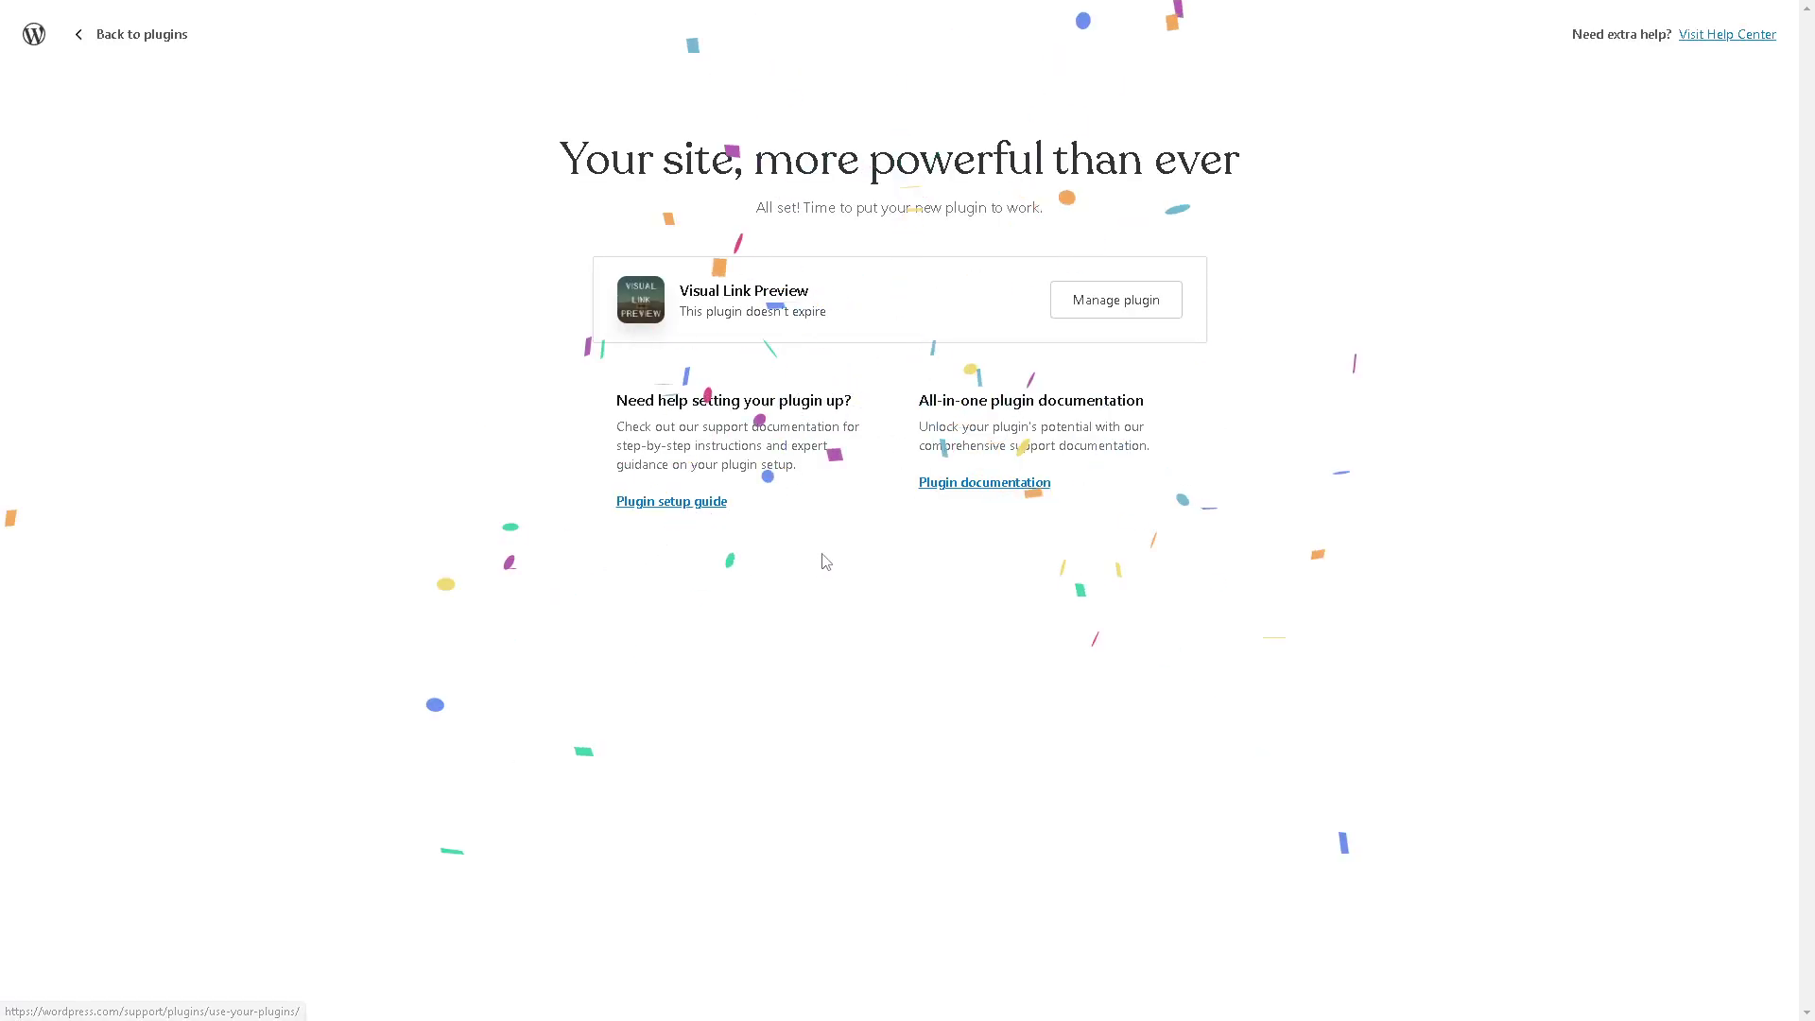
click(1117, 301)
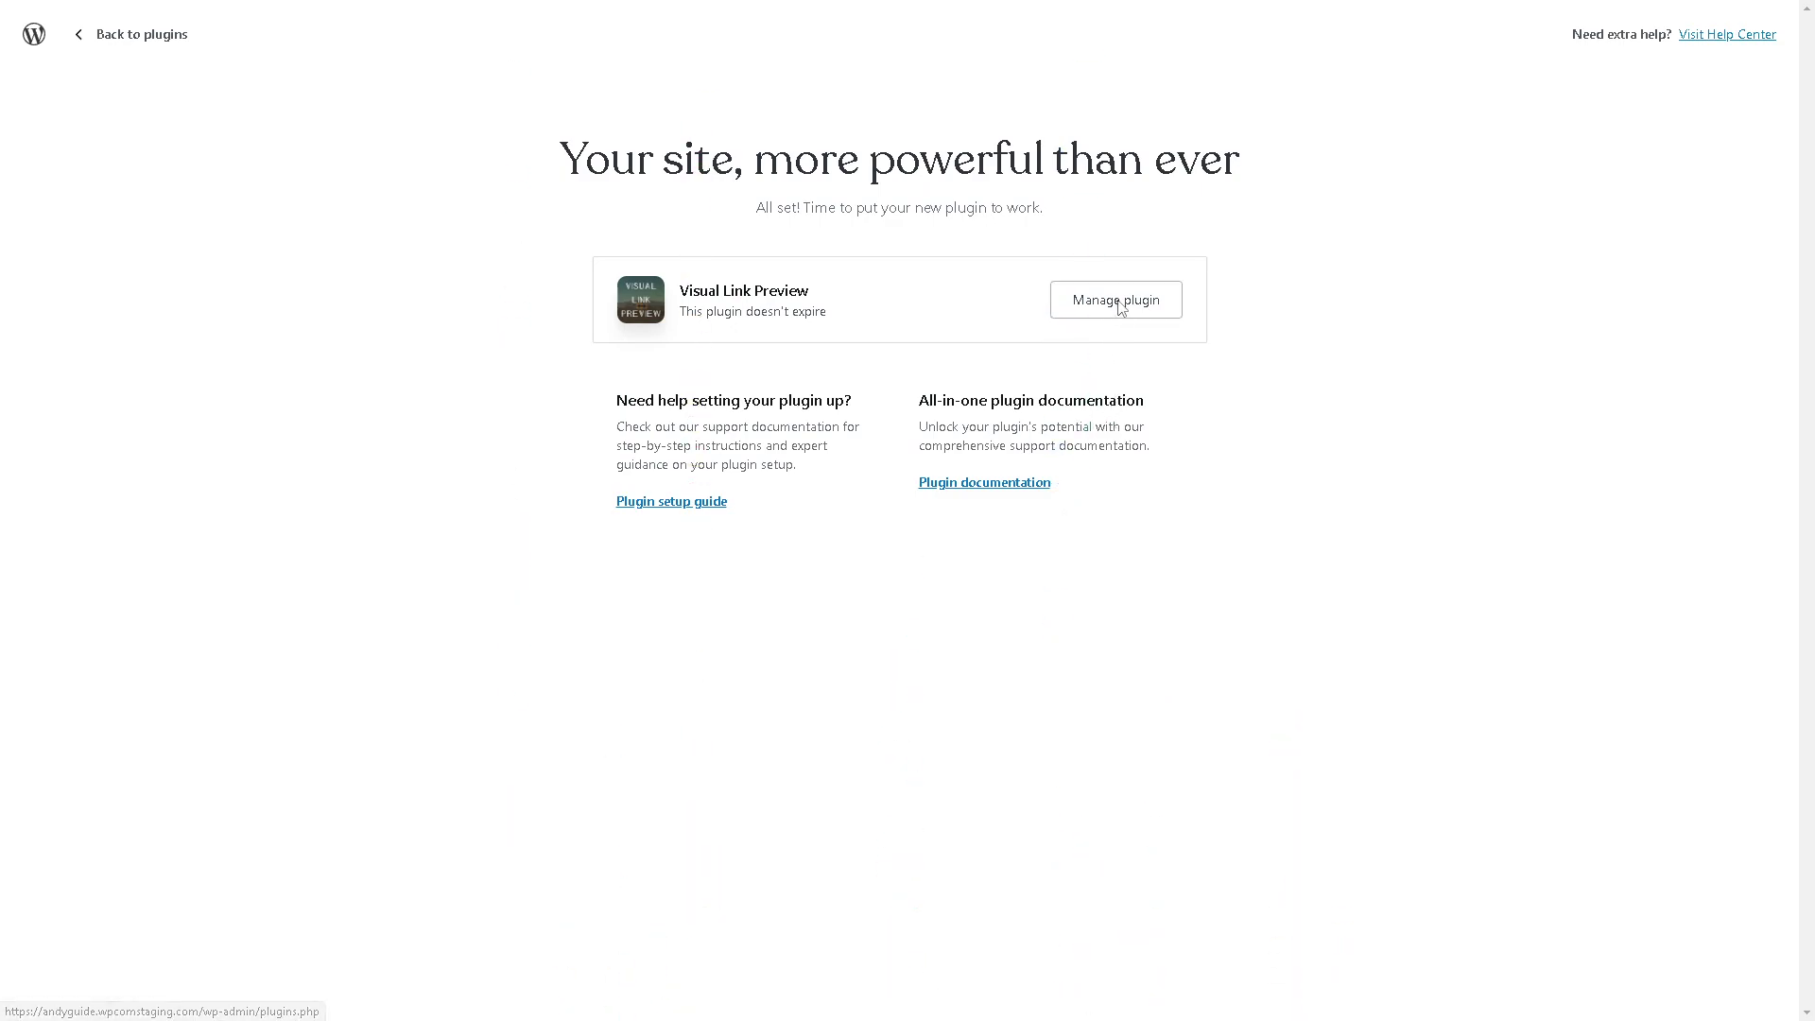
mouse_move(70, 581)
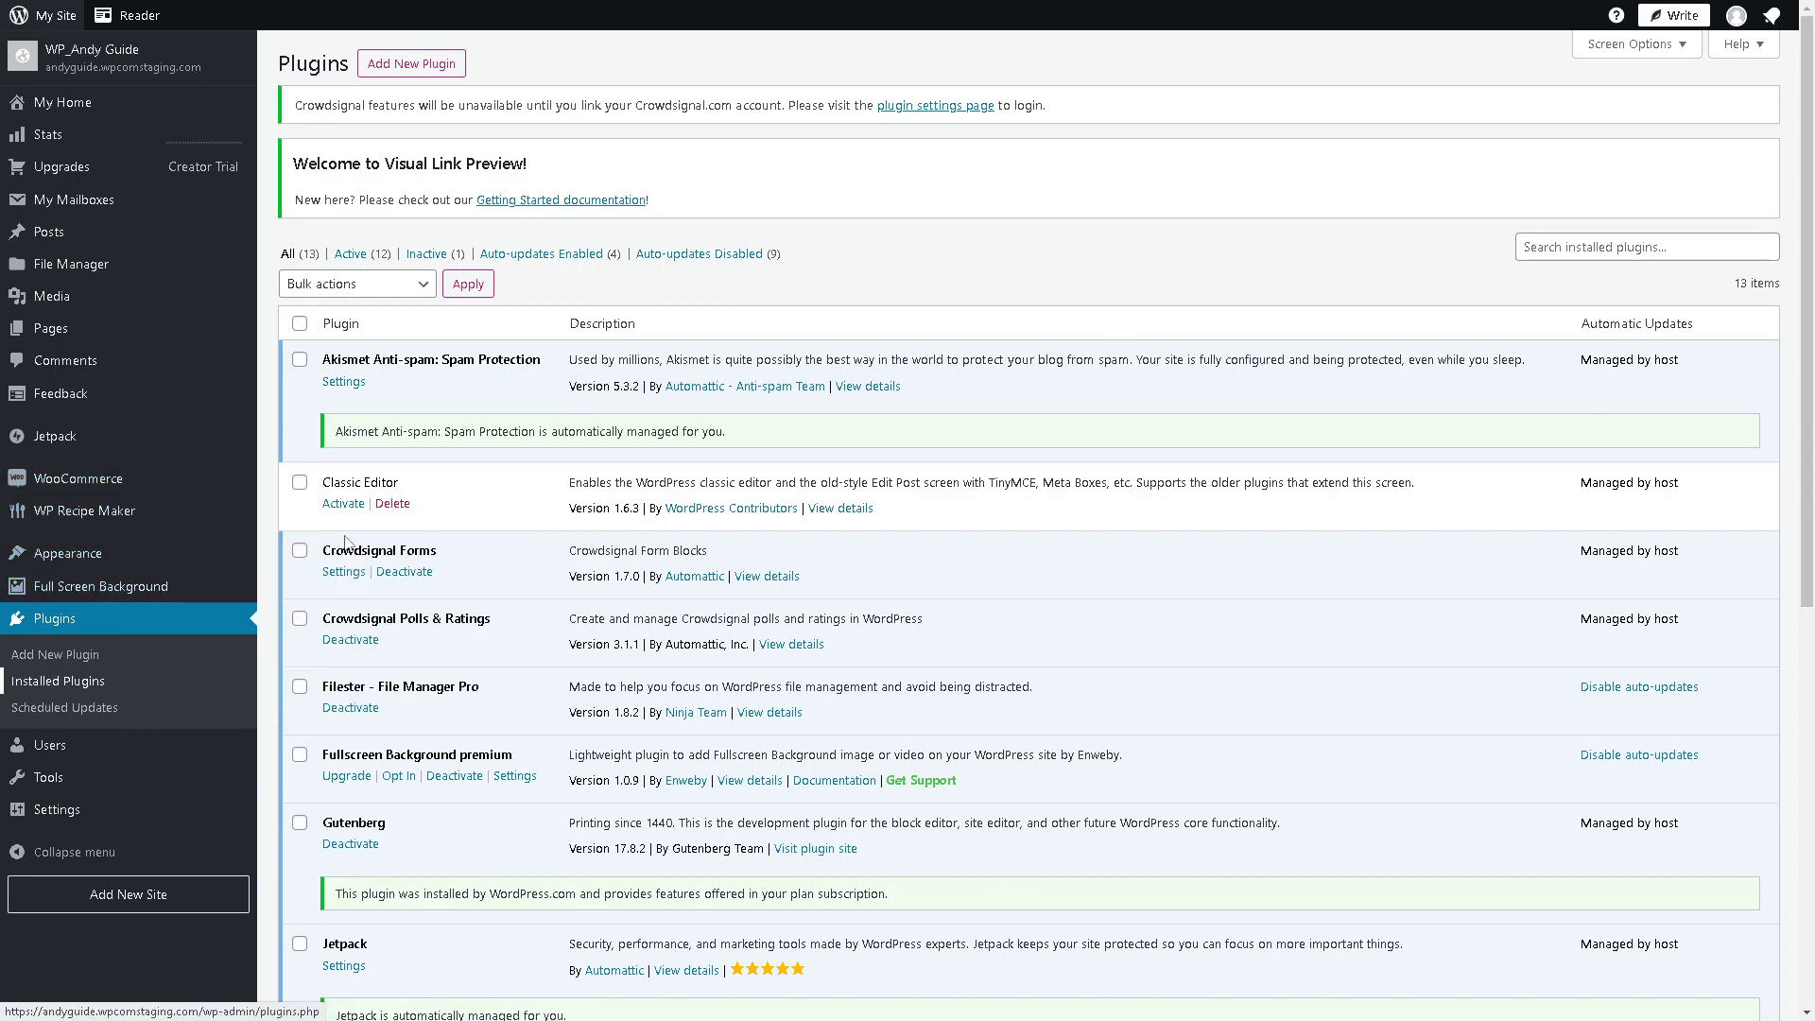
scroll(1029, 567, down, 3)
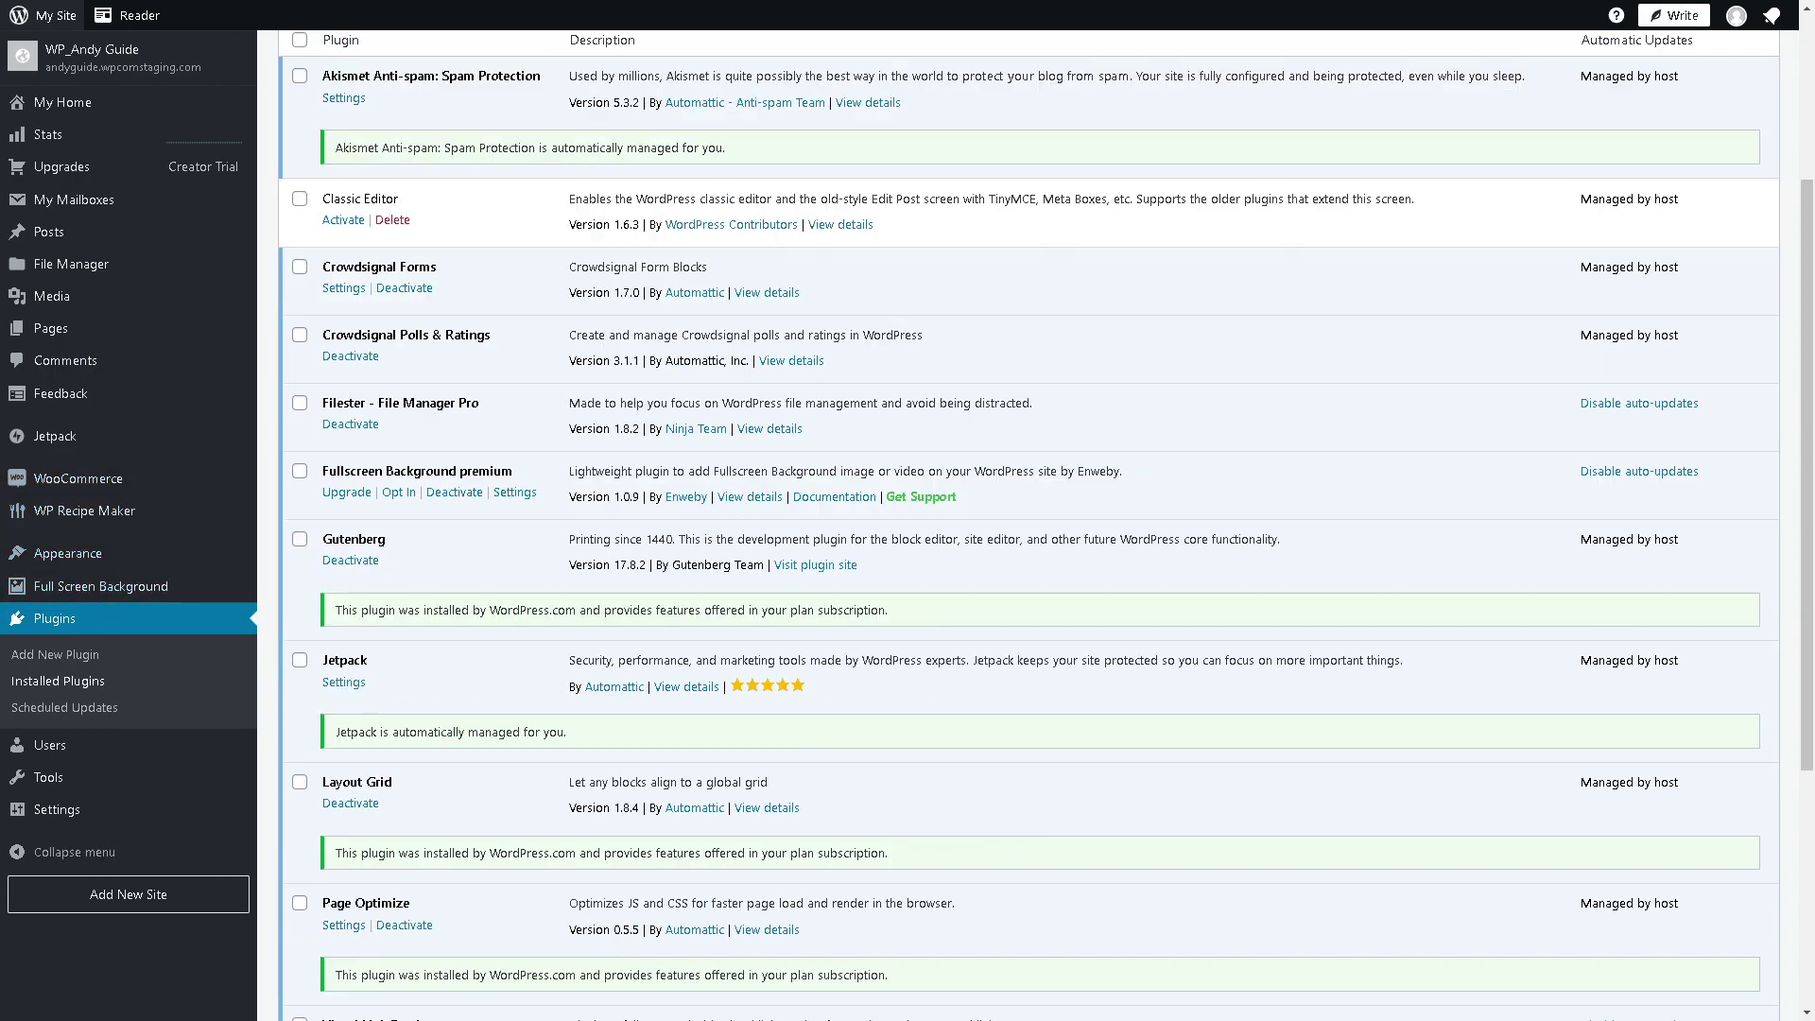
mouse_move(99, 825)
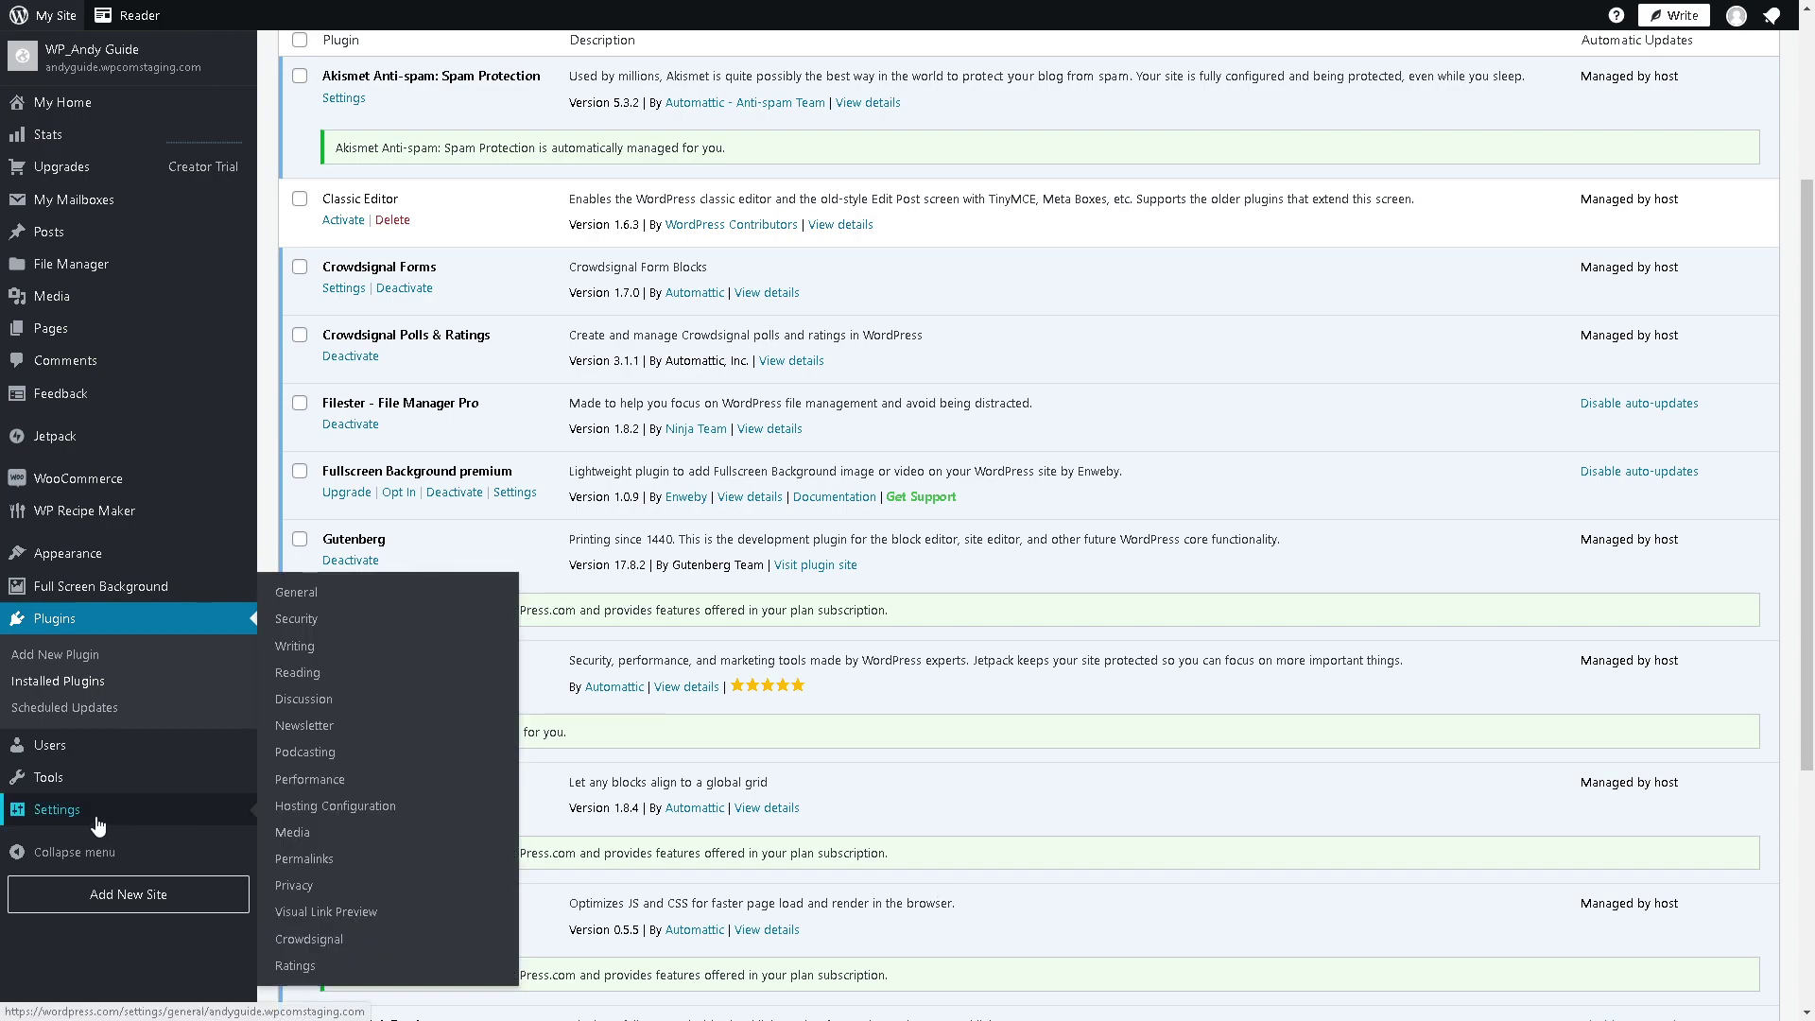
- In Visual Link Preview settings, set Default Template to Dynamic - Spotlight and request the Template Editor
click(324, 912)
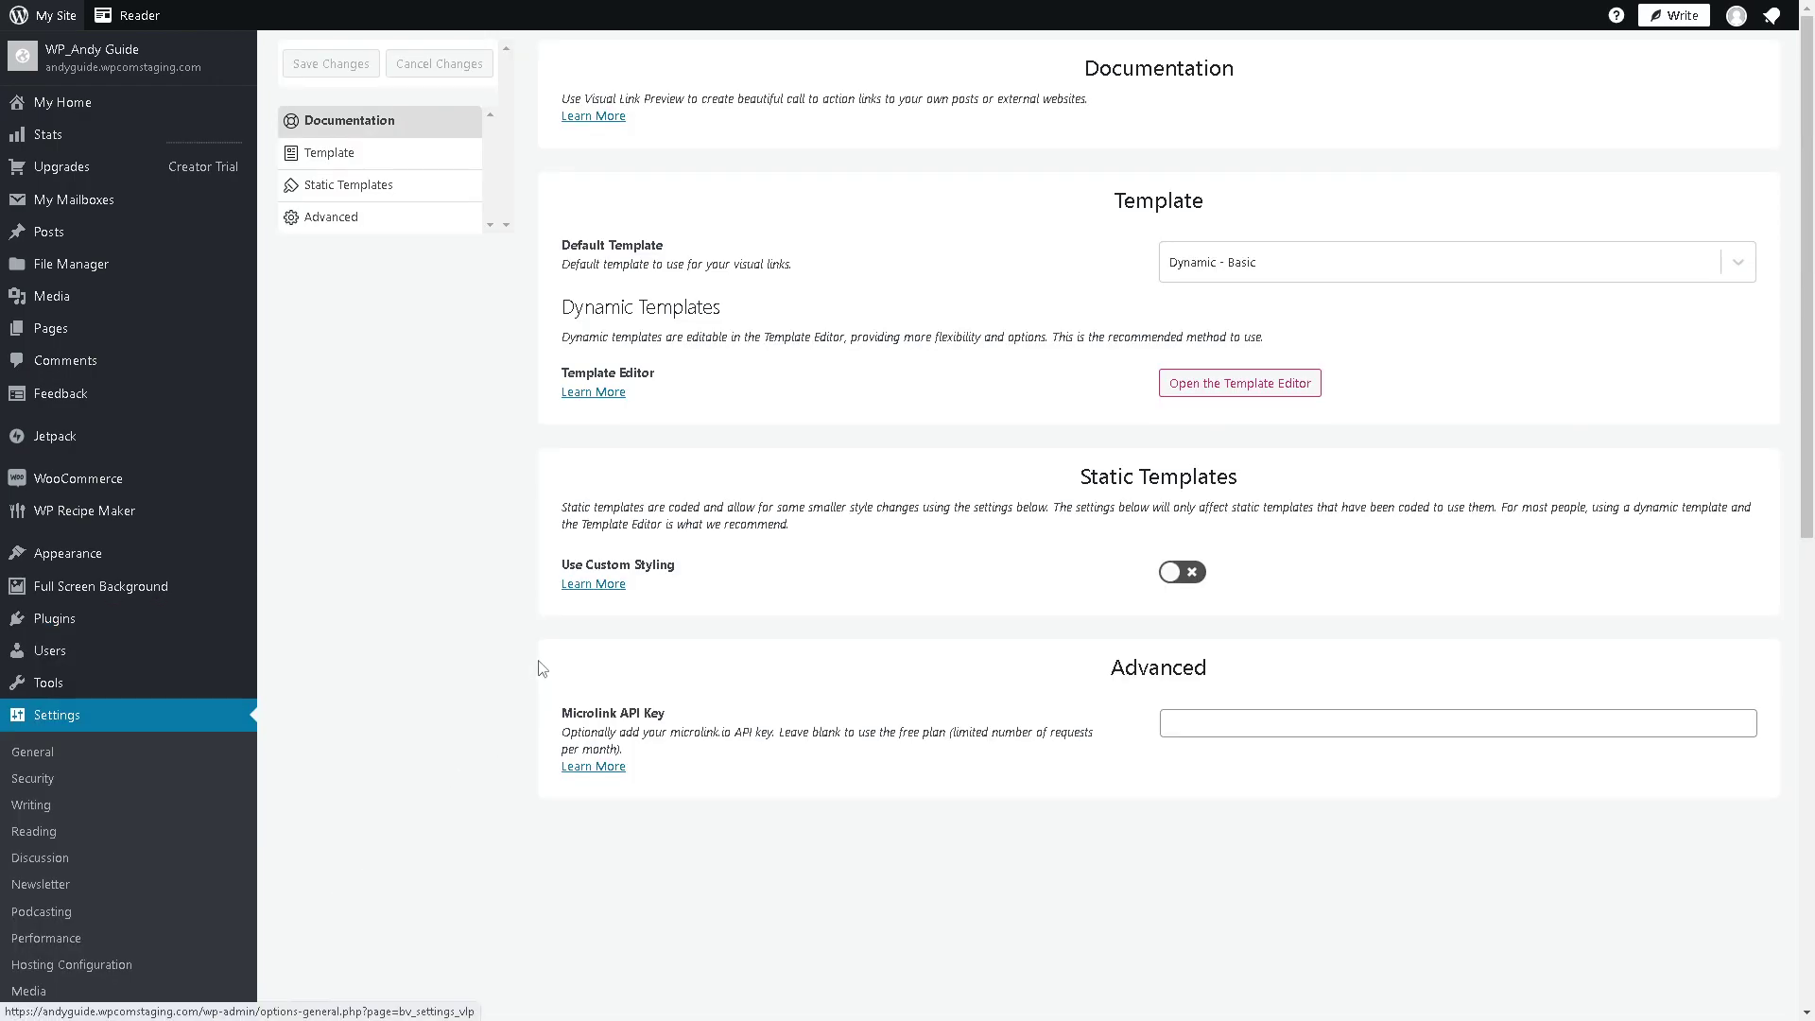
click(1312, 269)
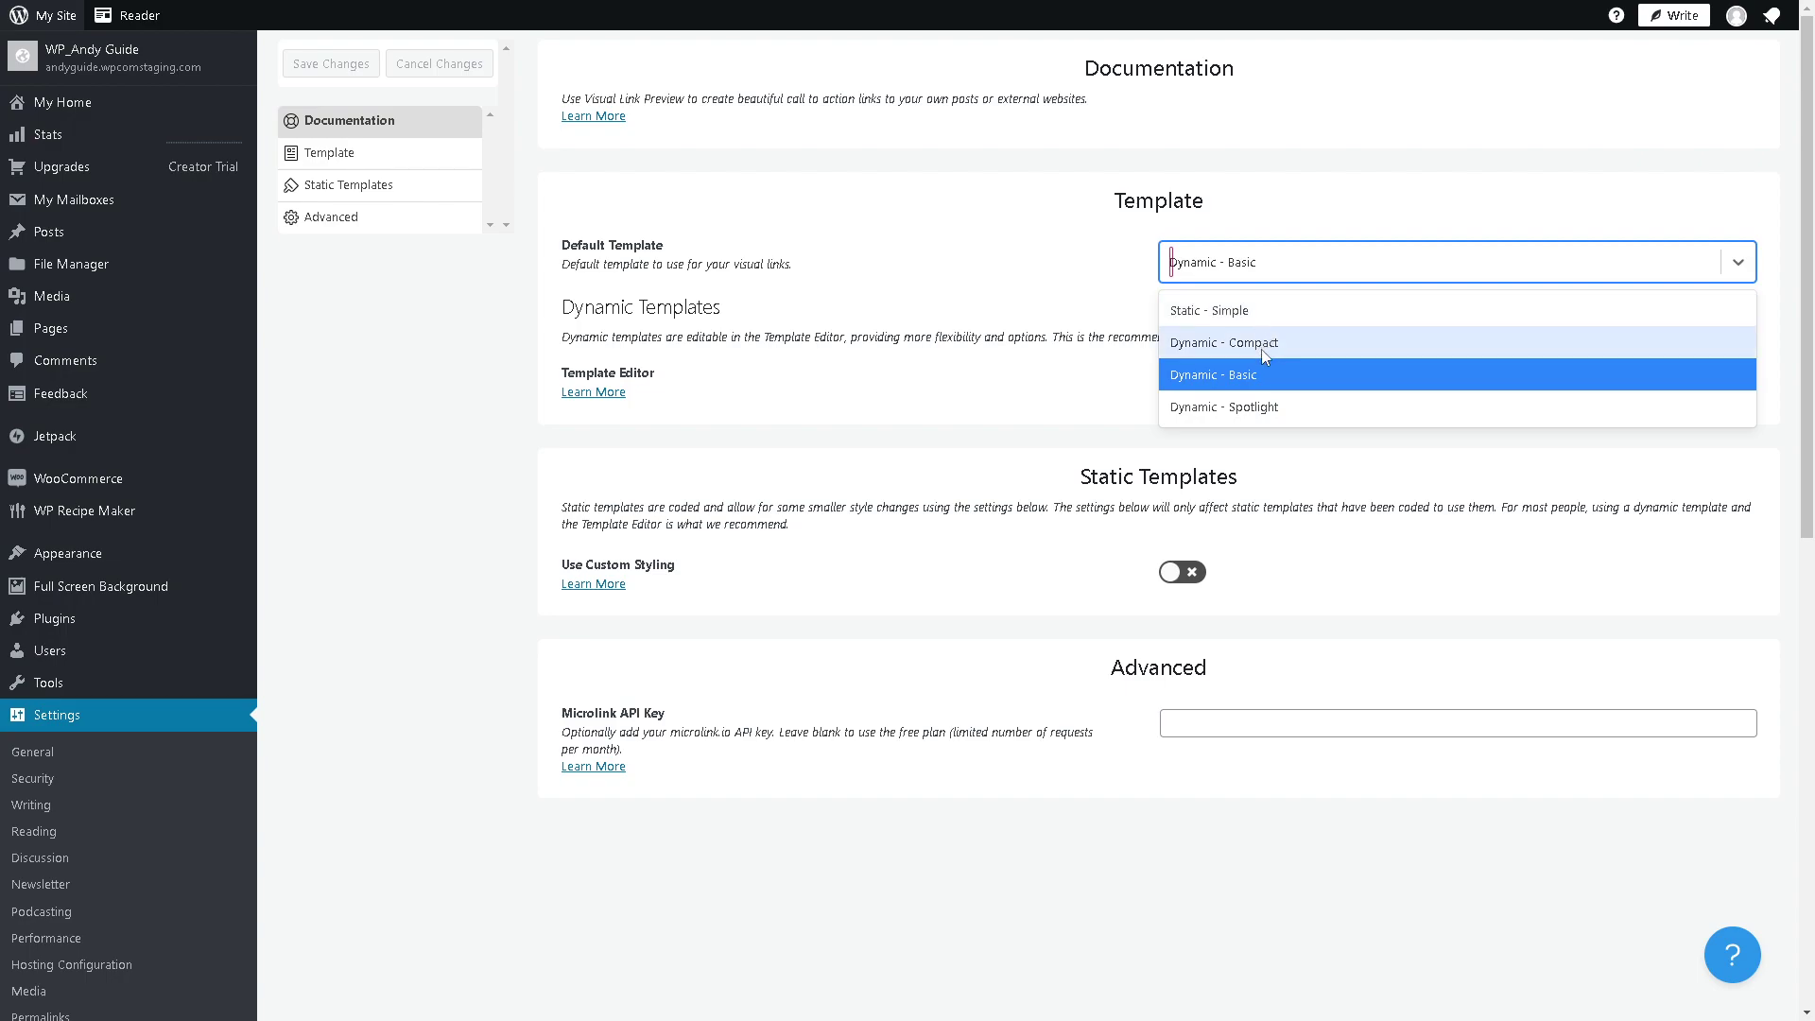
click(1247, 410)
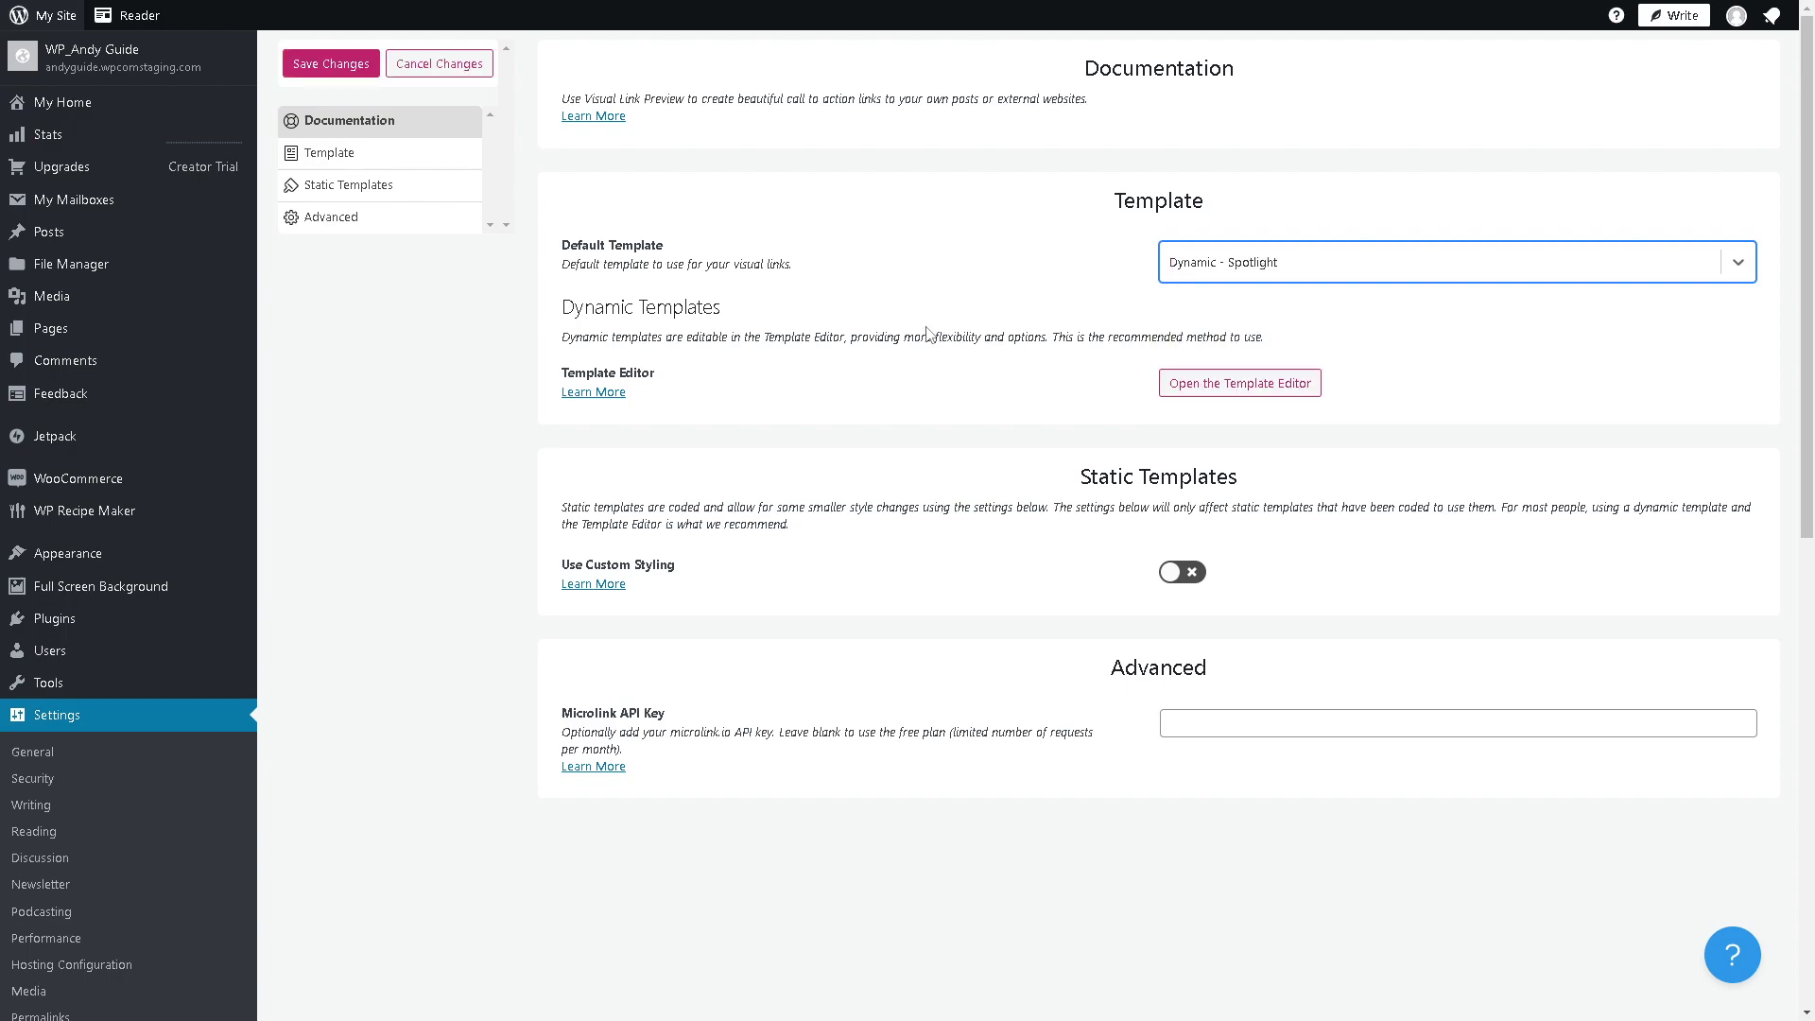
click(1234, 395)
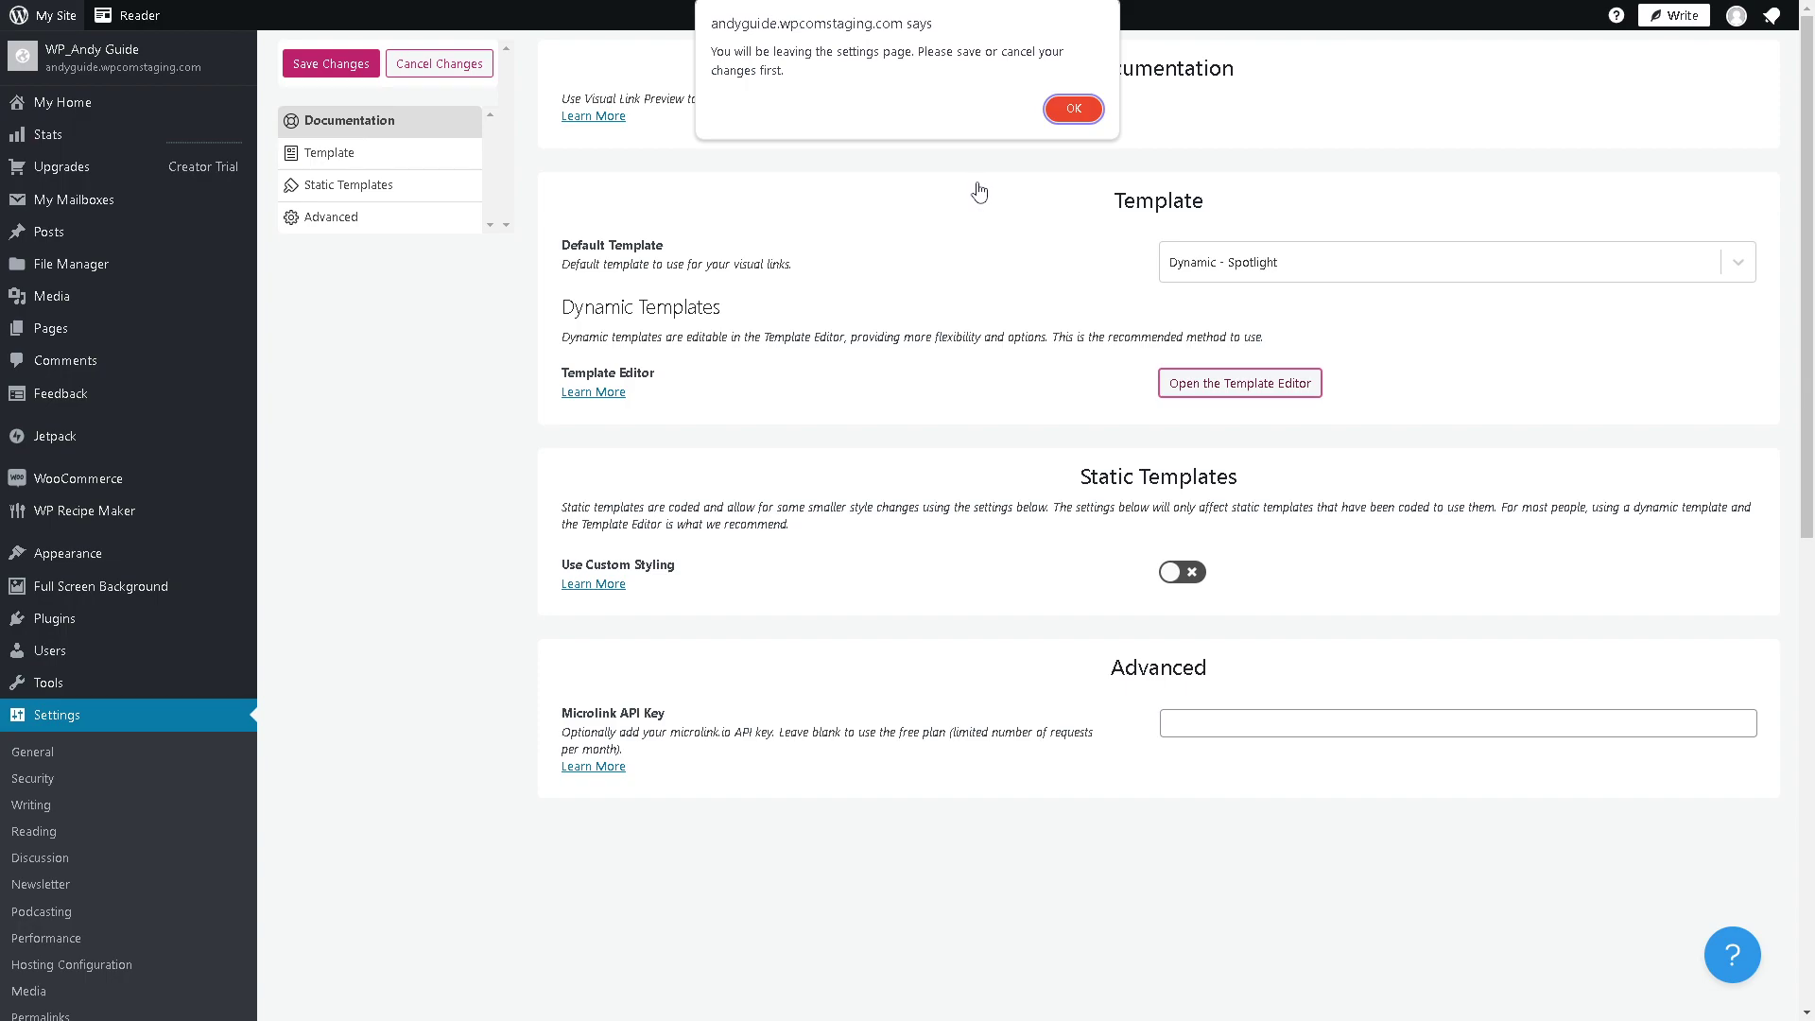
key(Return)
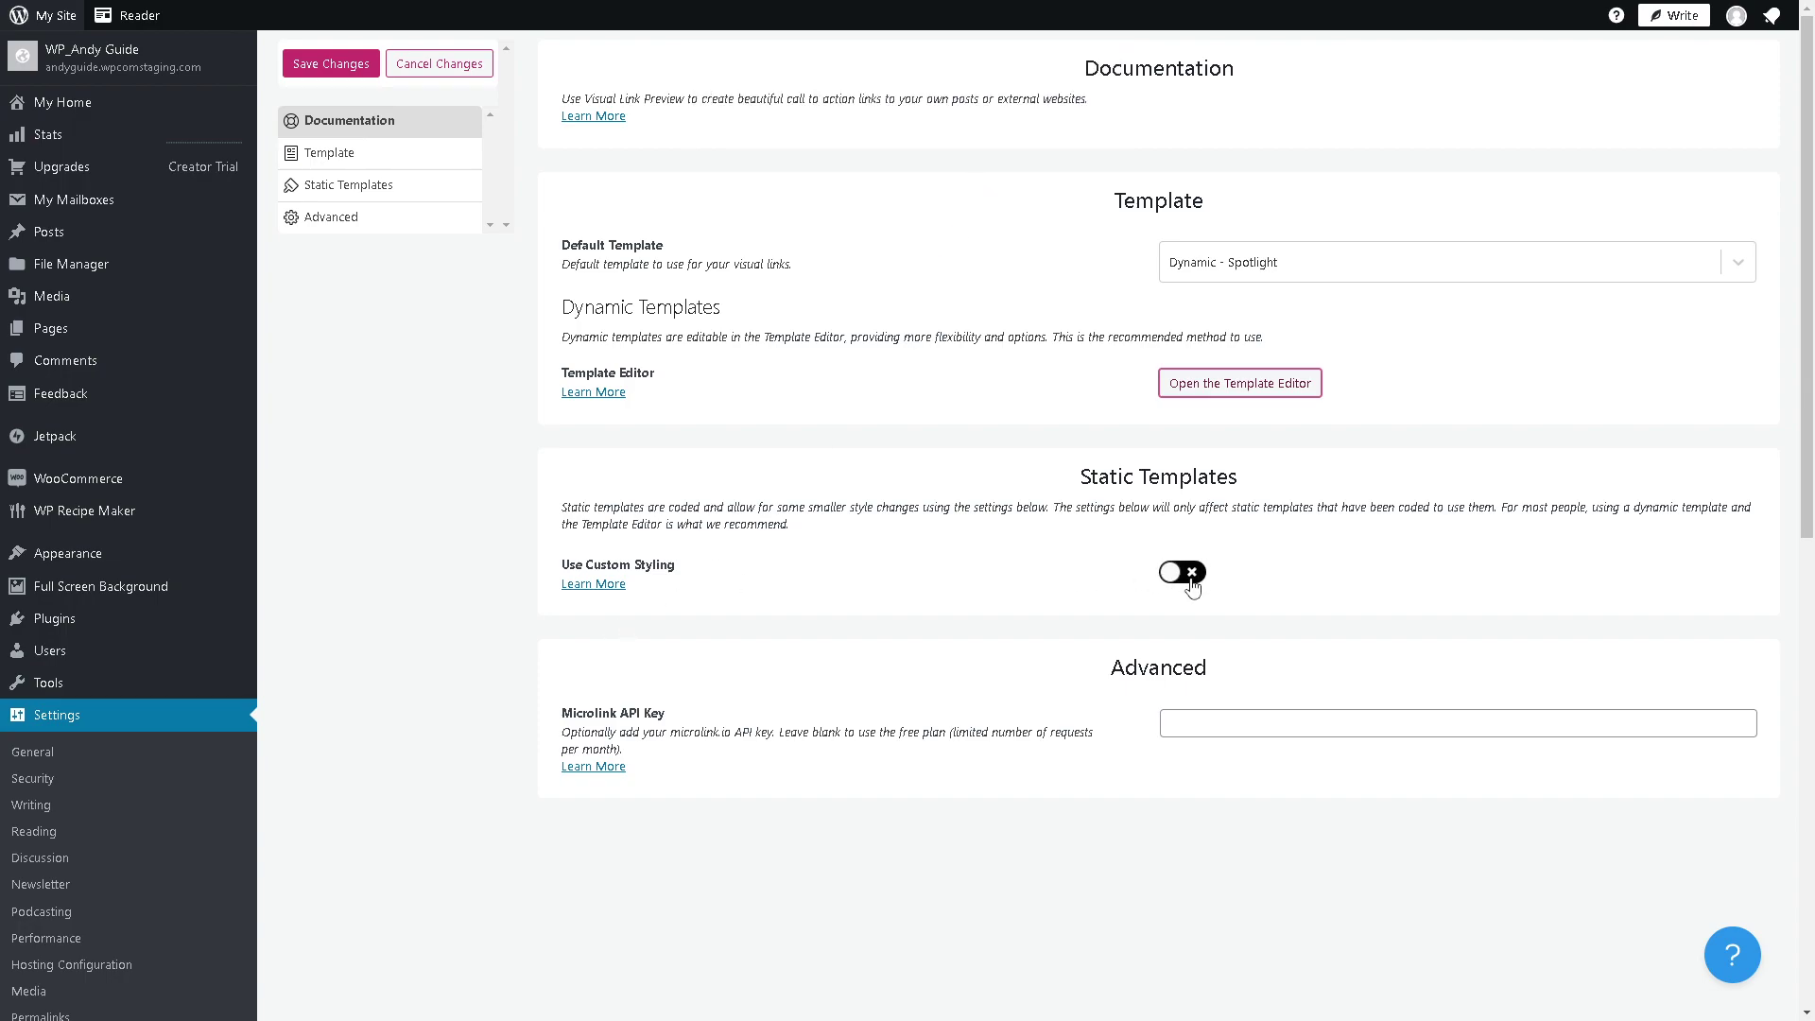
click(1235, 724)
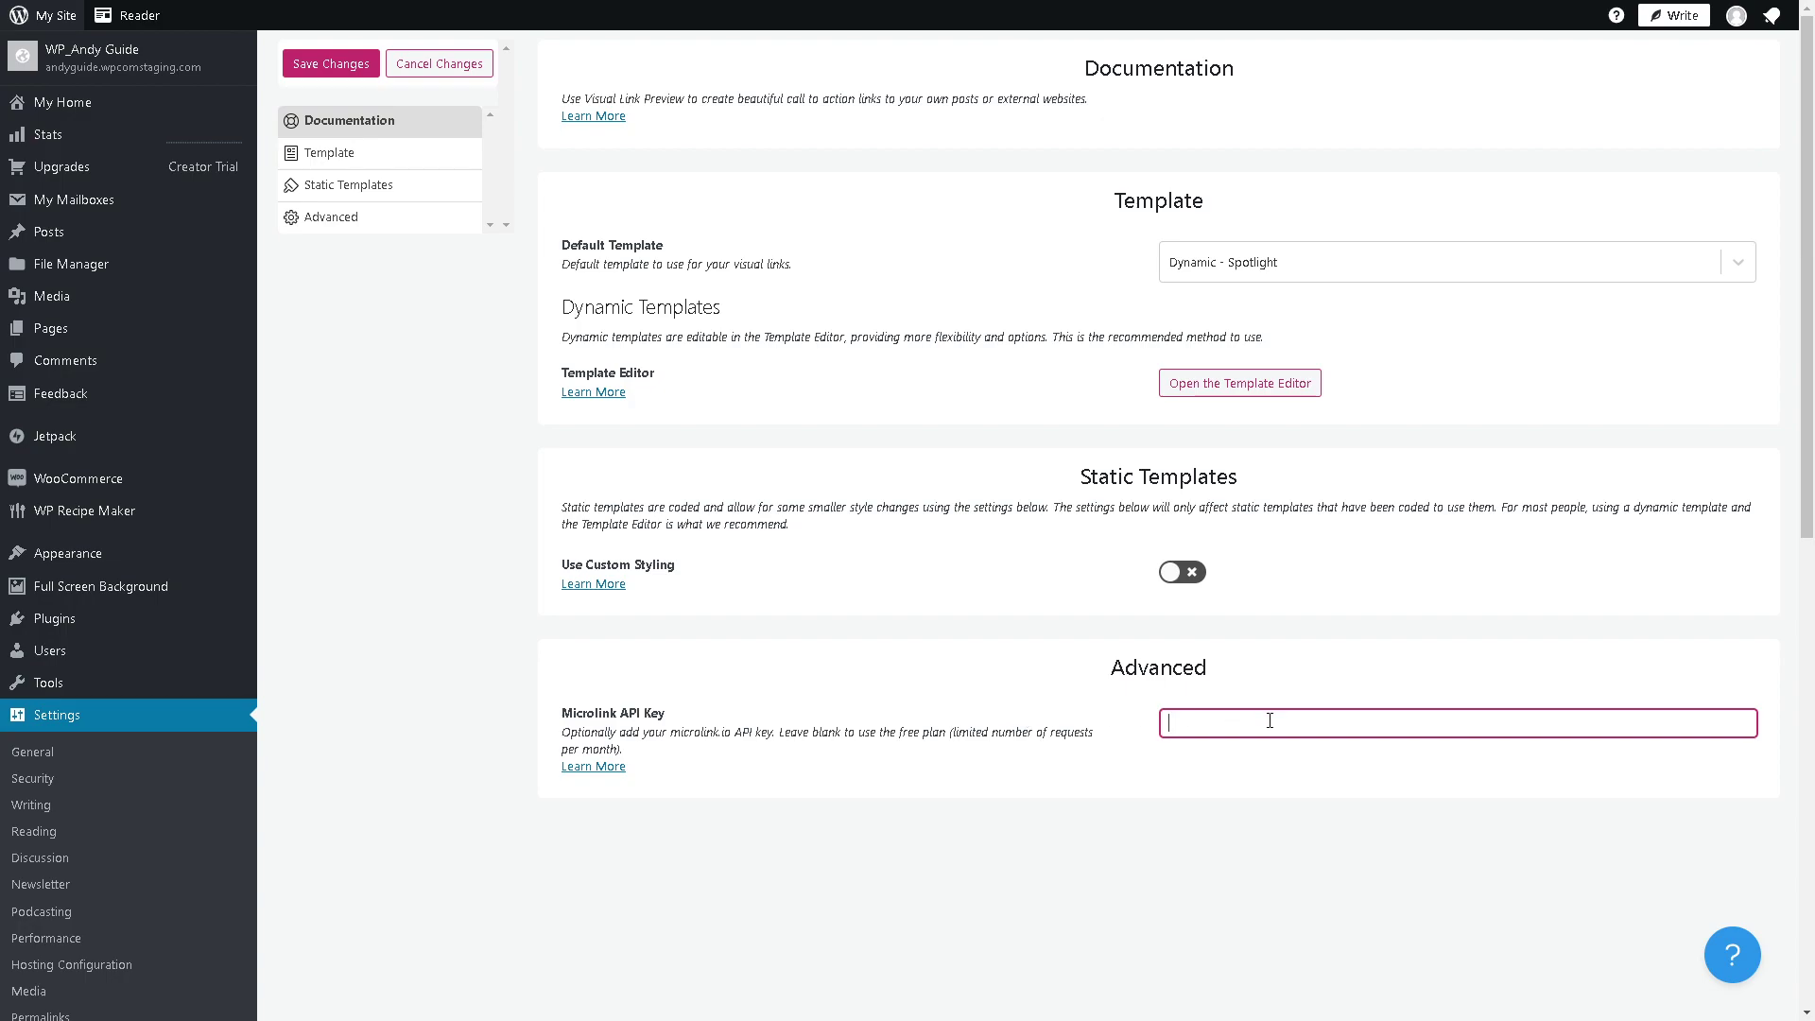
click(369, 161)
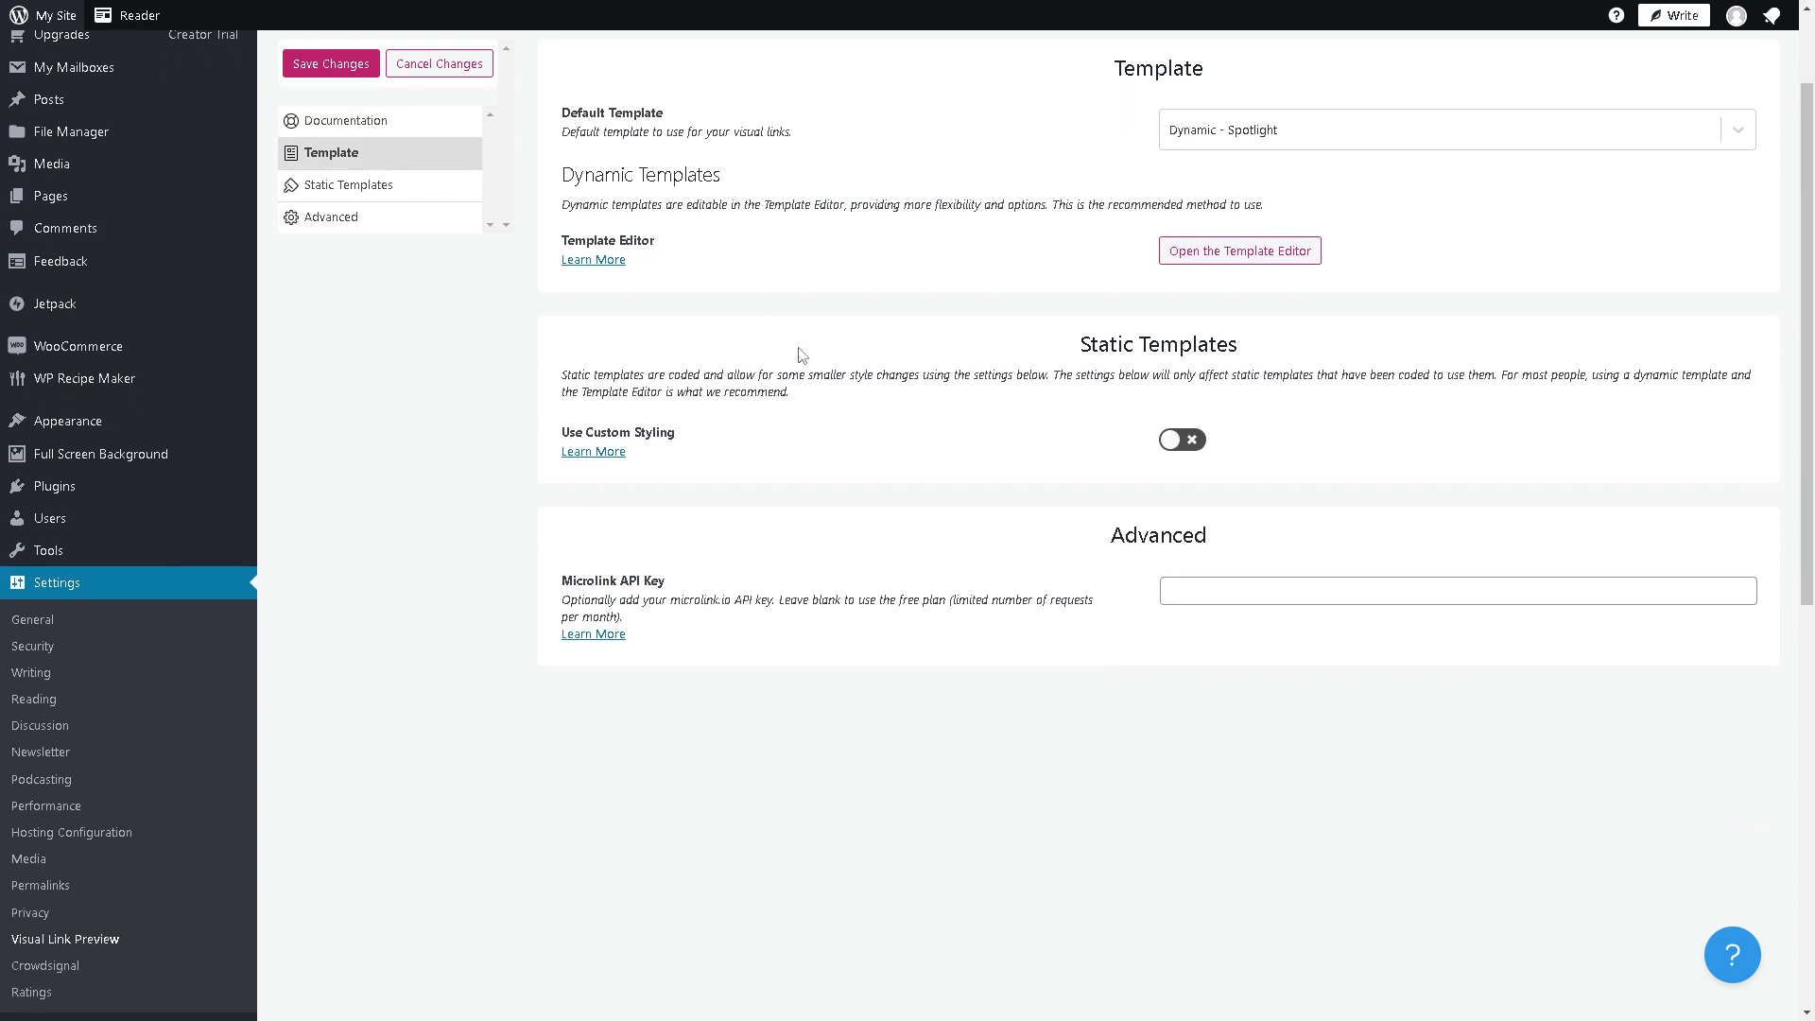
scroll(802, 354, down, 1)
click(375, 194)
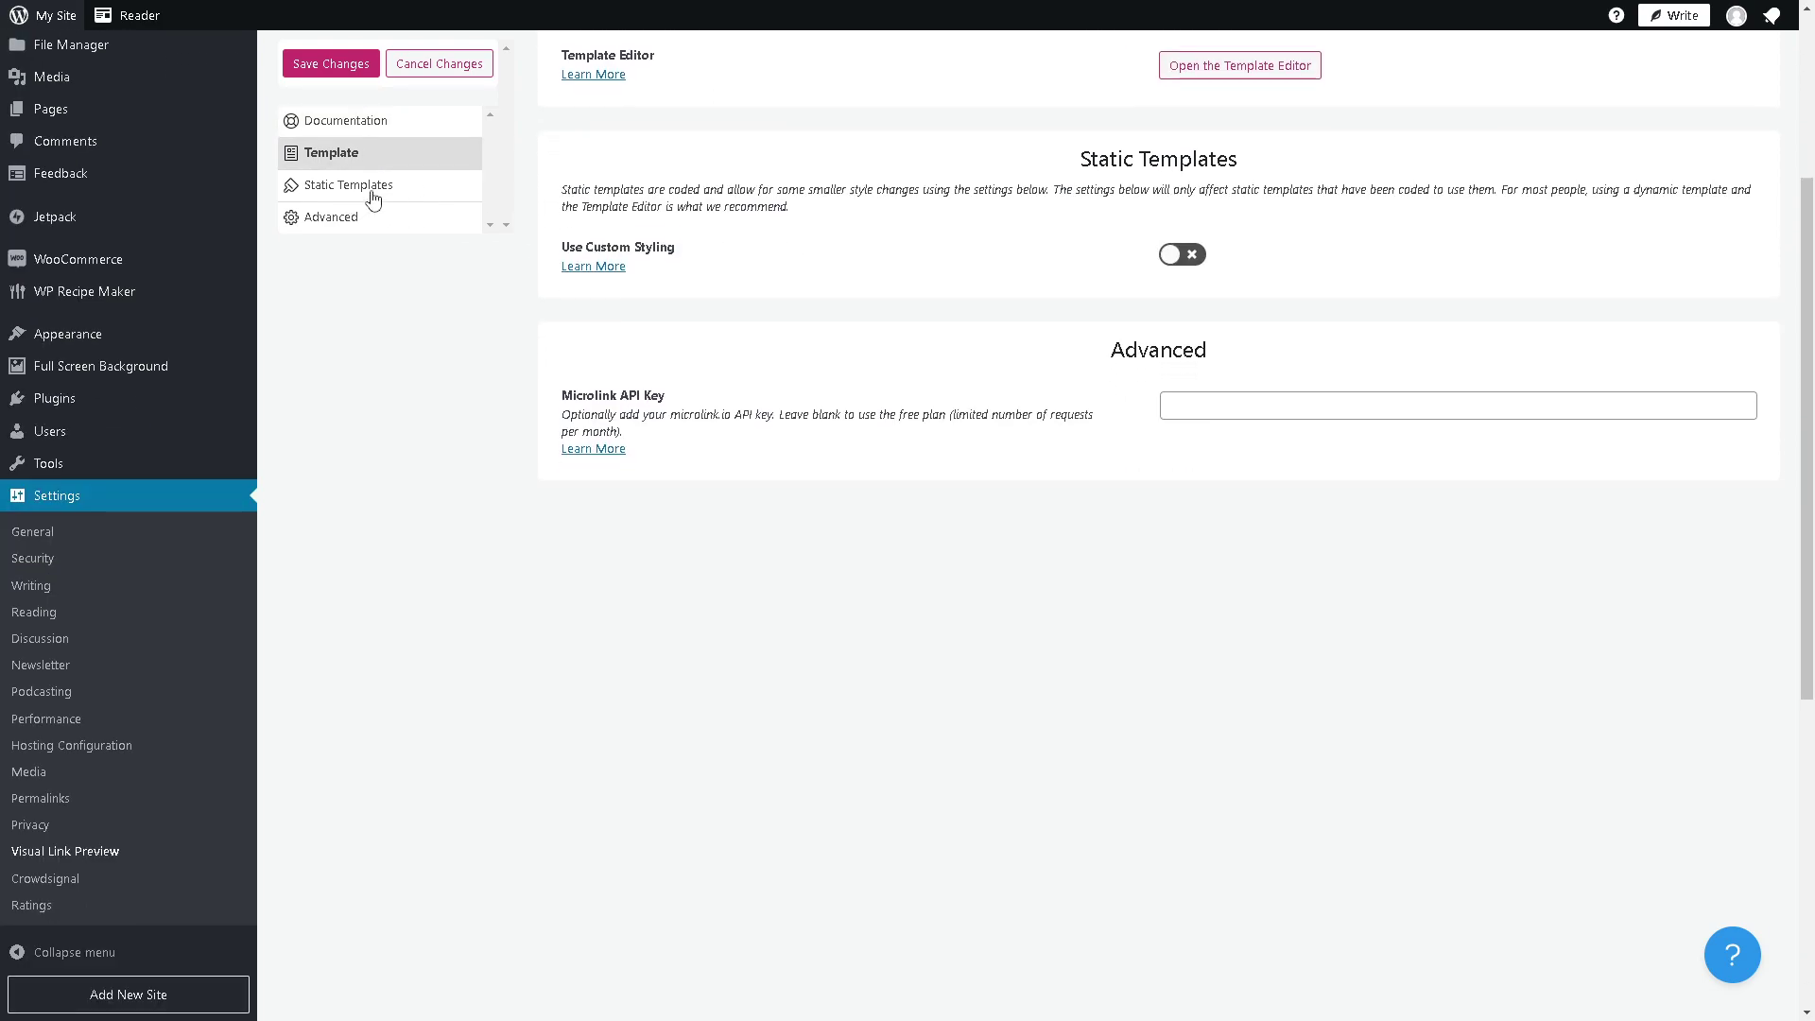
click(342, 227)
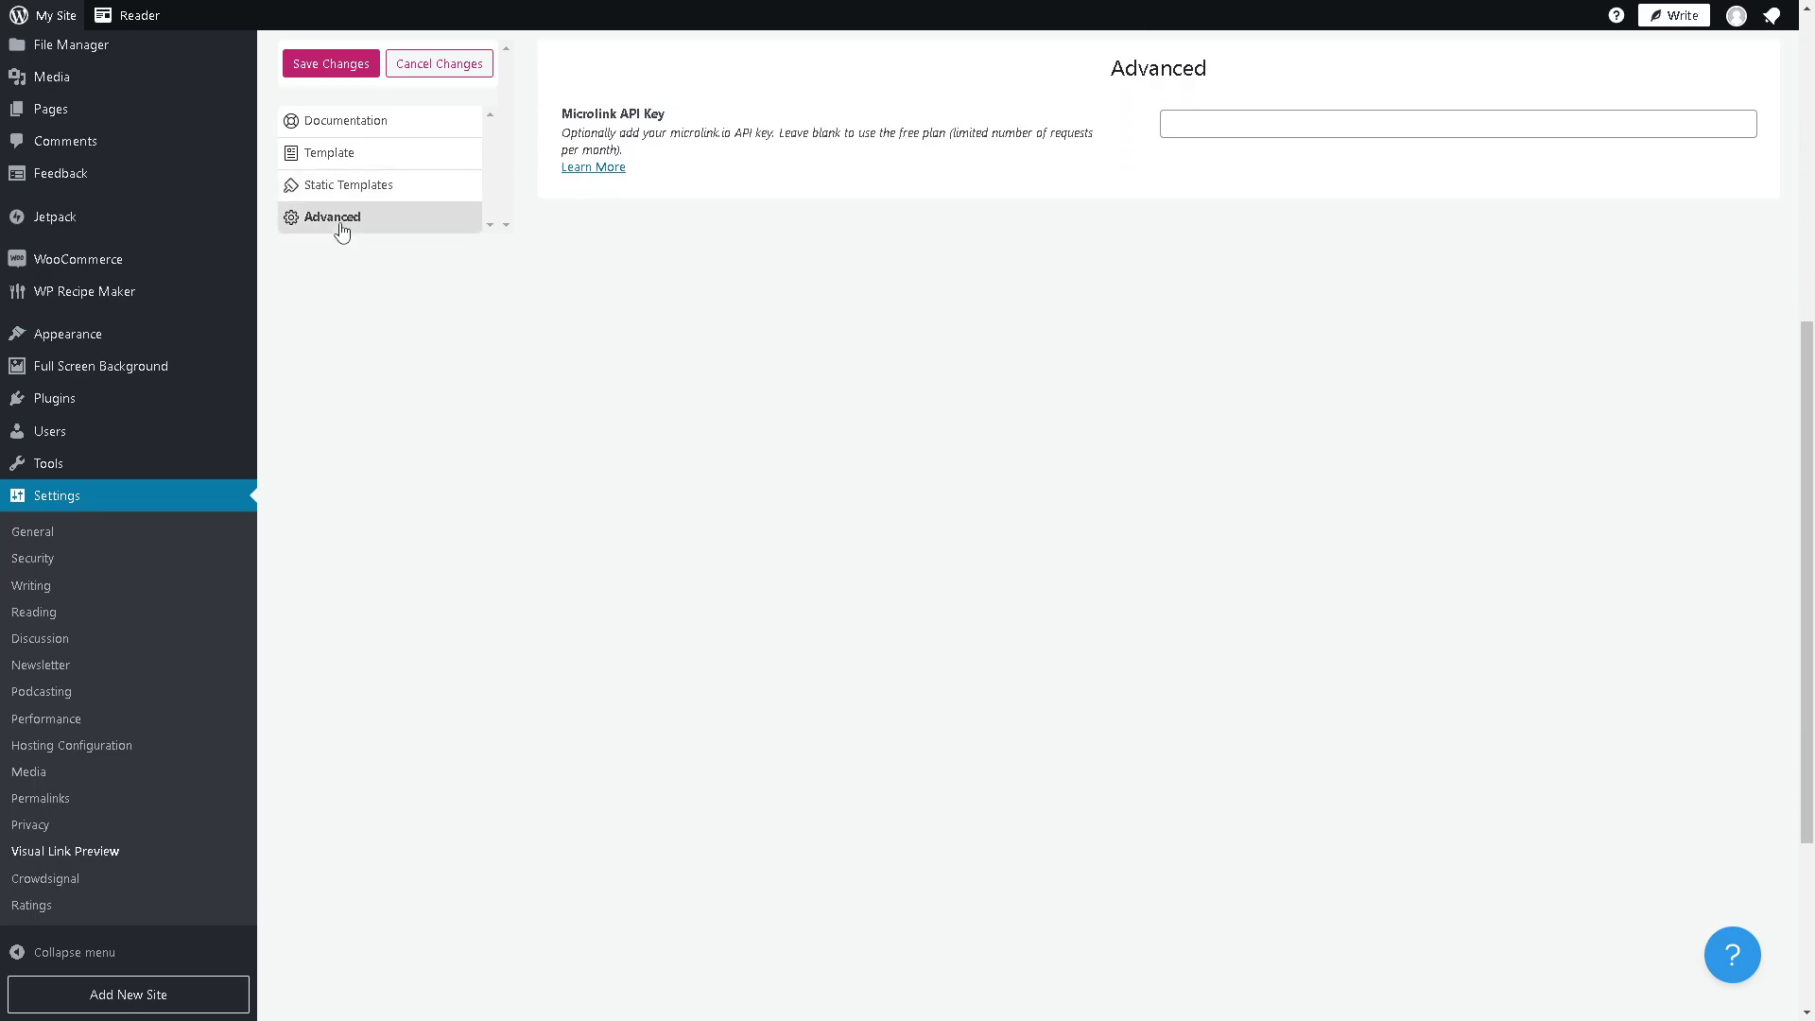
scroll(677, 387, up, 6)
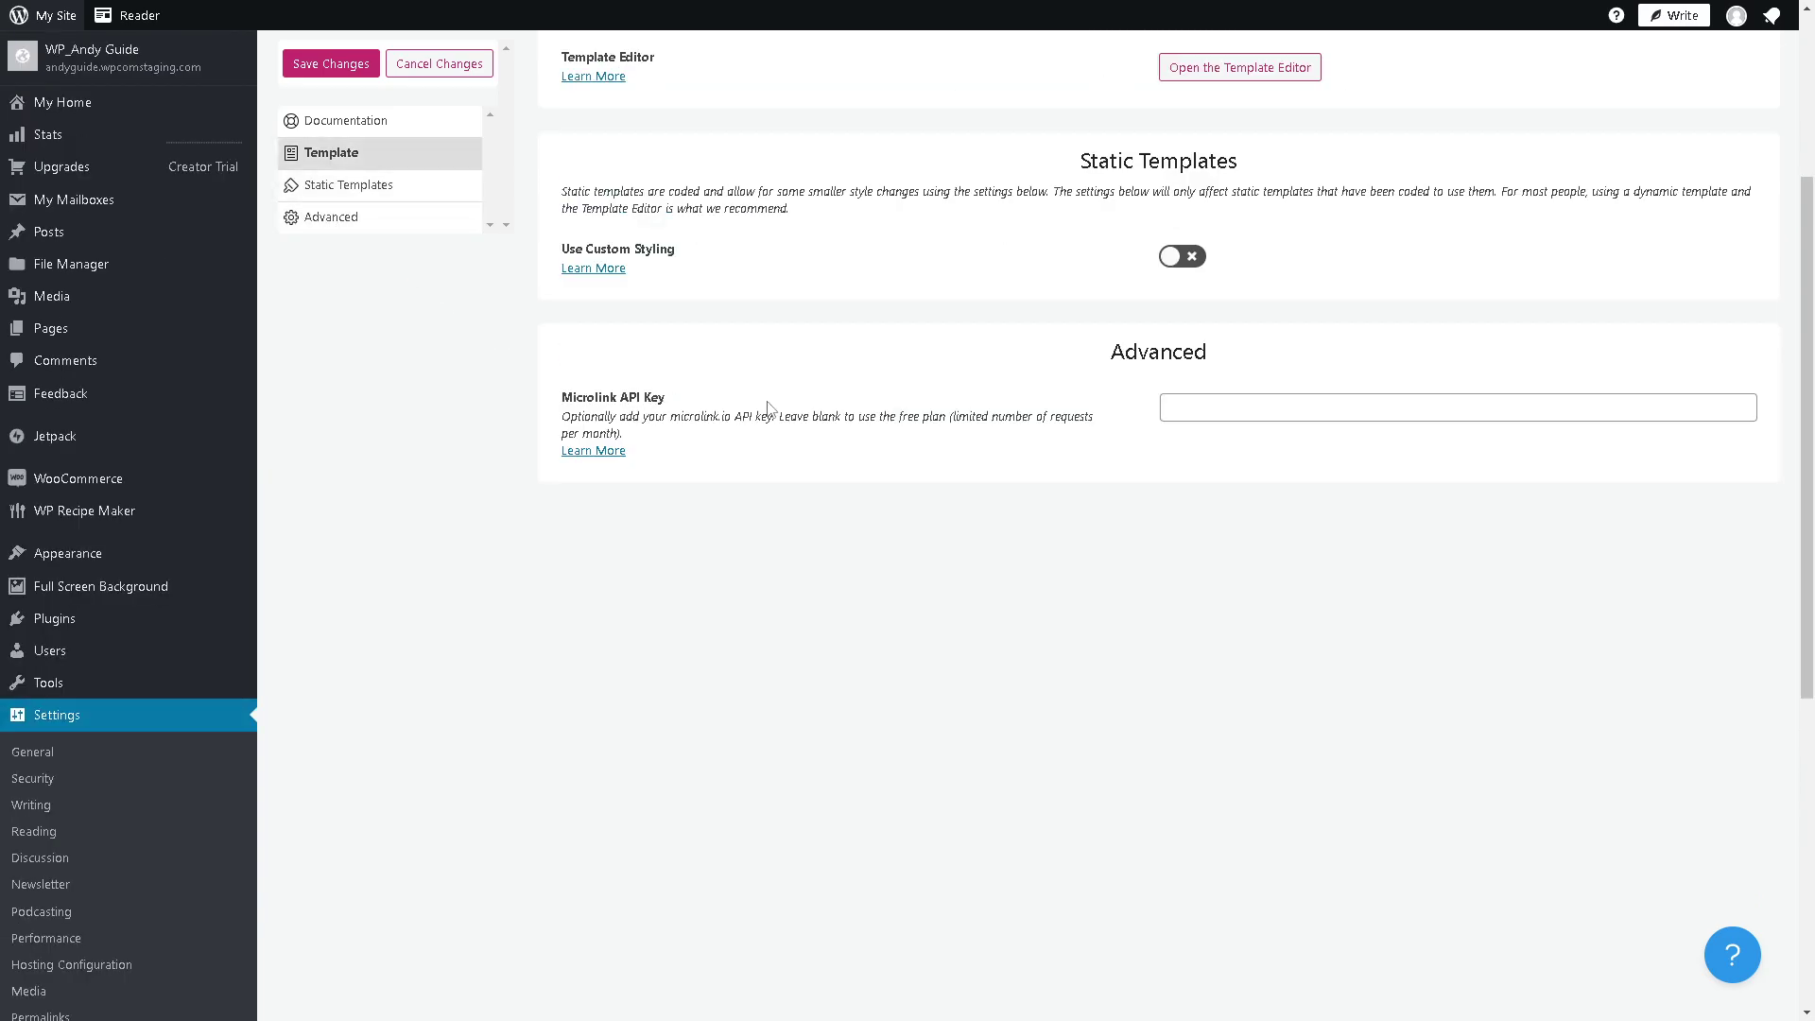
scroll(1189, 376, up, 1)
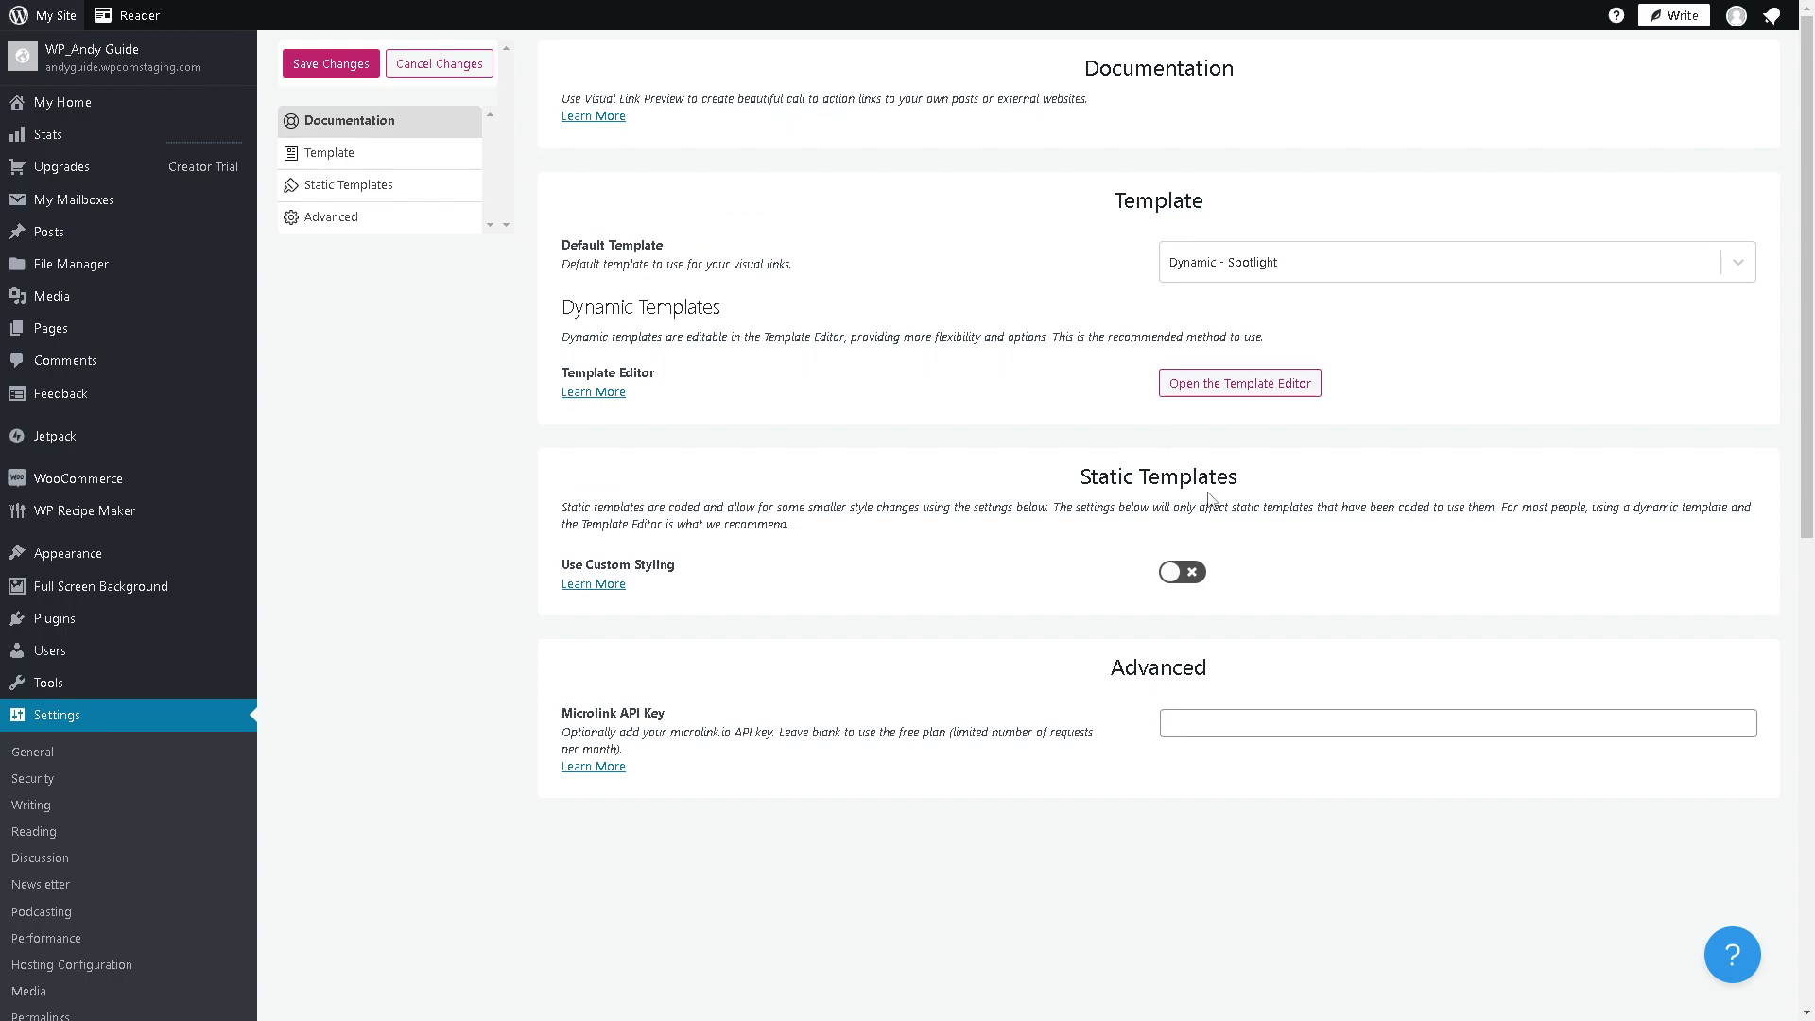
click(1261, 392)
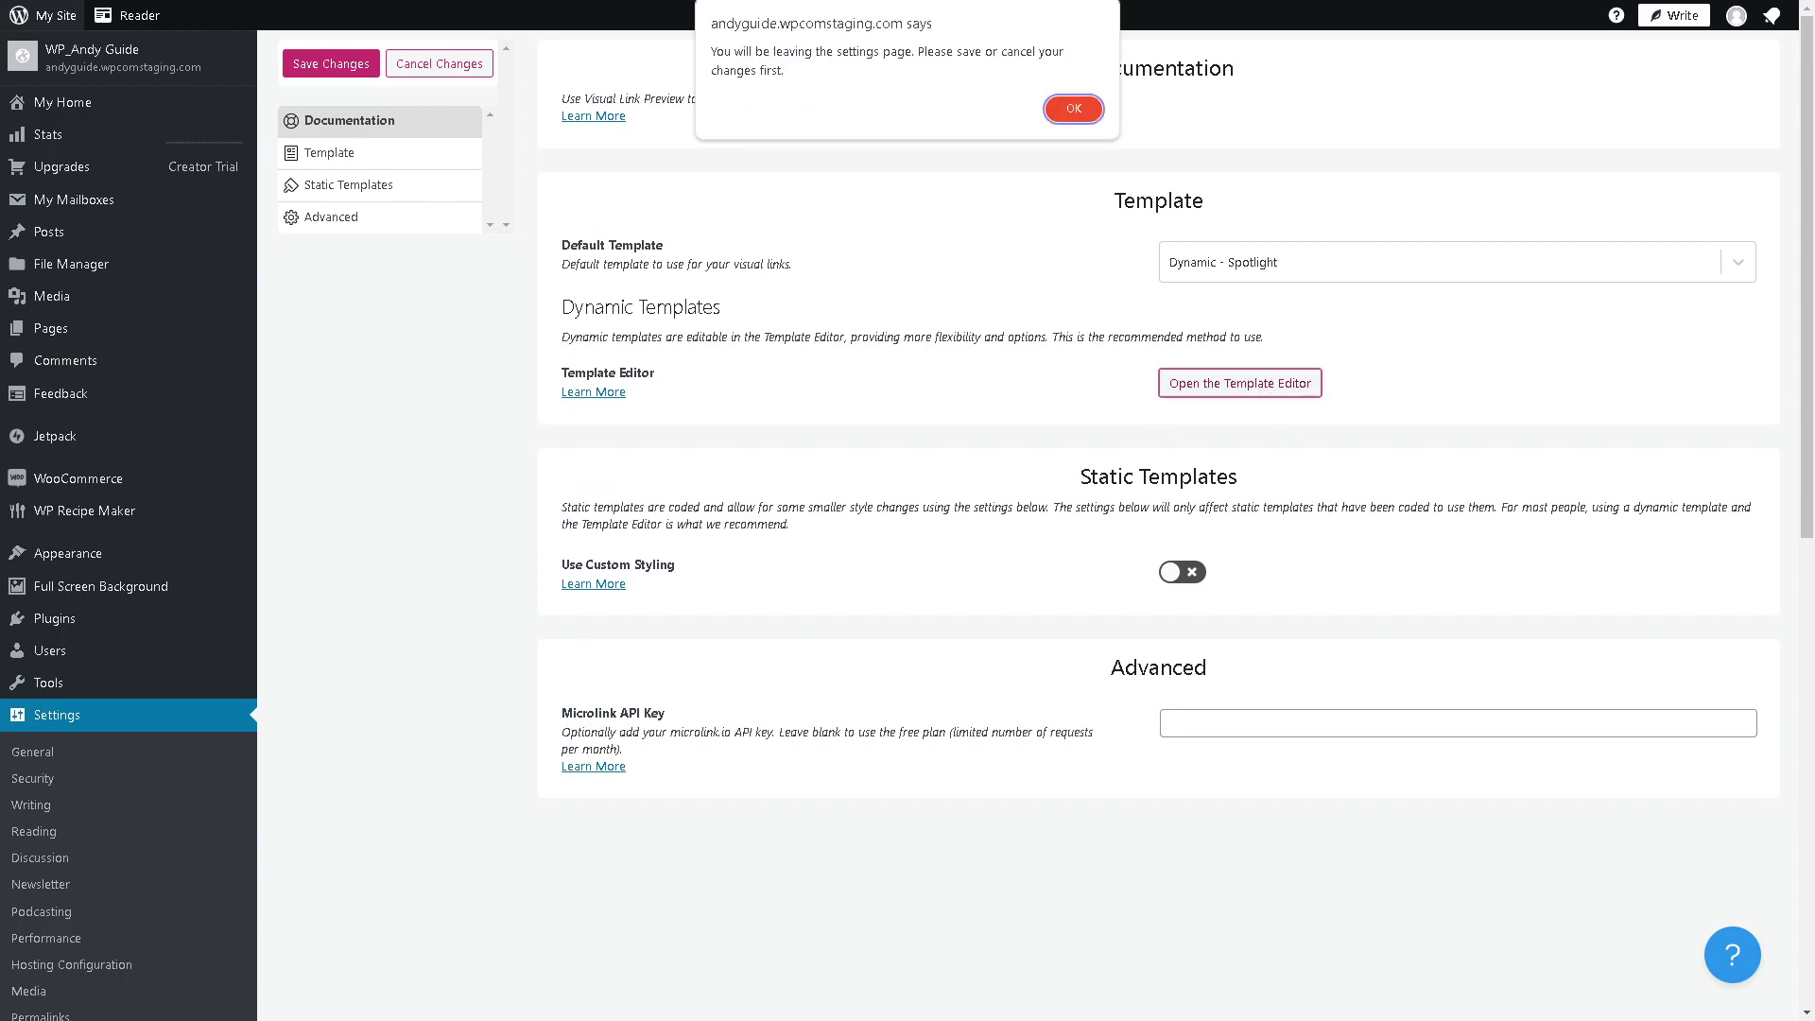
- Accept the unsaved-changes alert and select Compact under Our Default Templates
click(1068, 109)
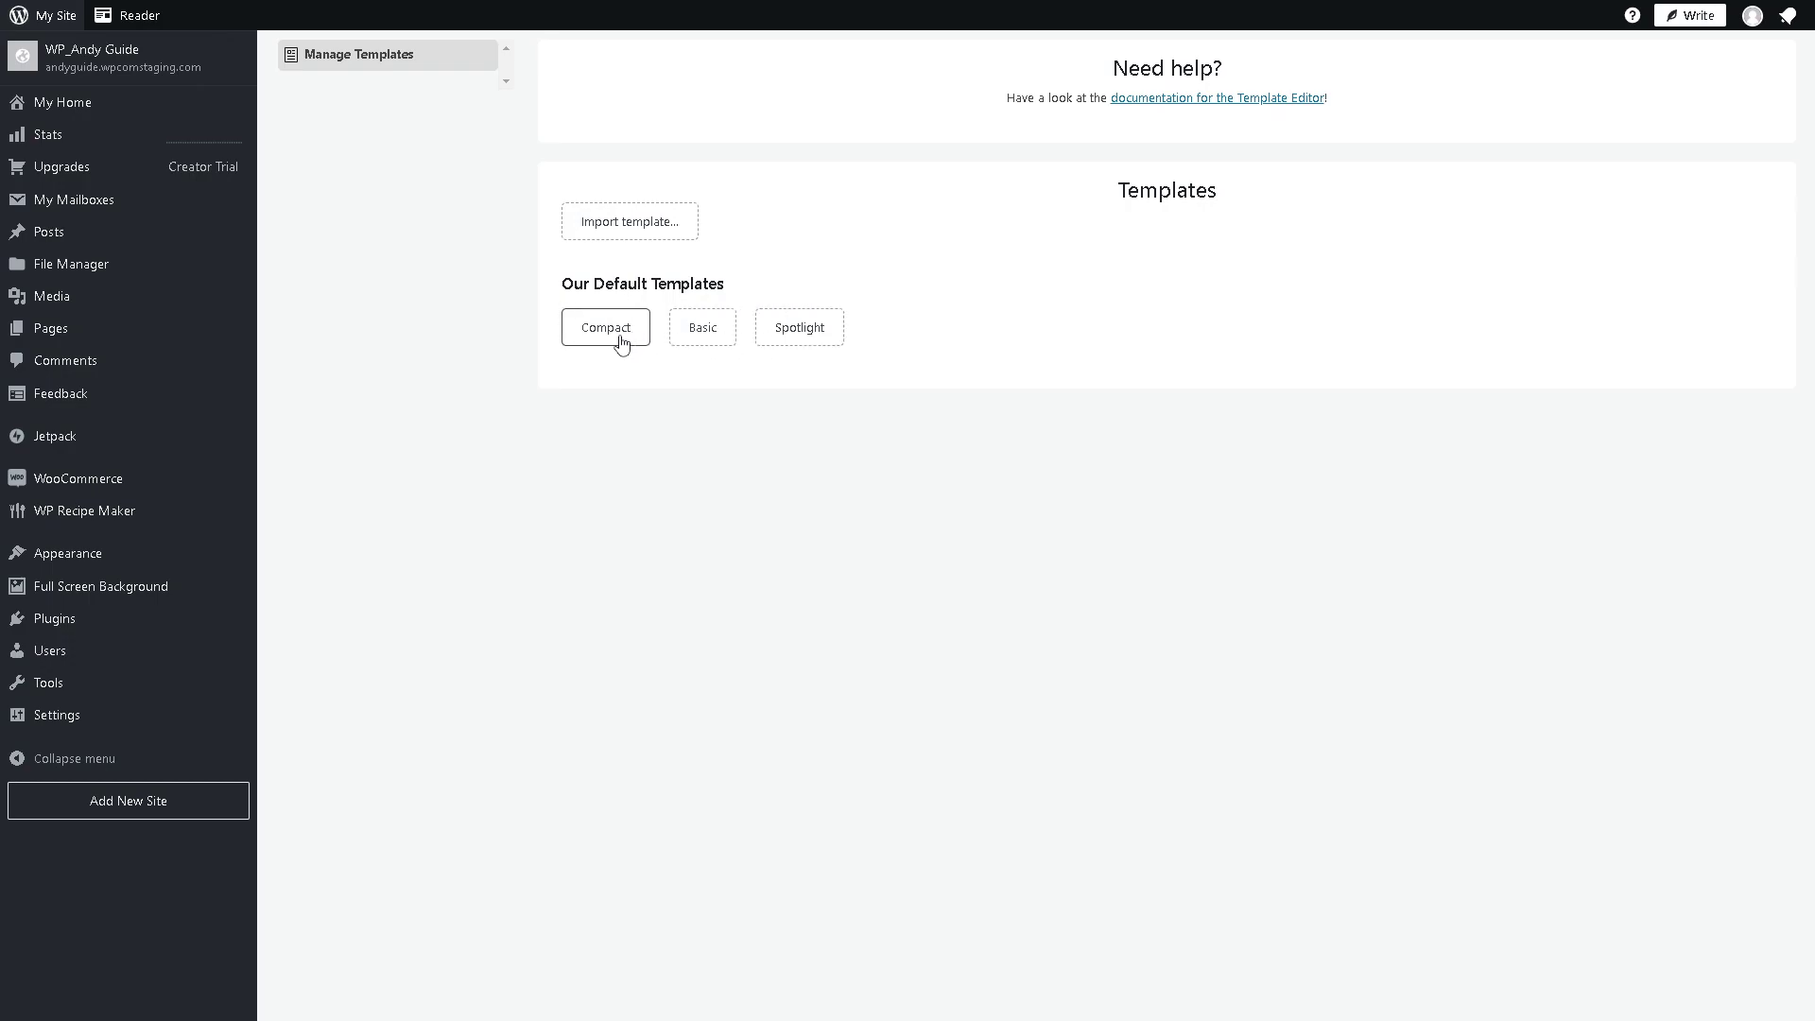
click(621, 339)
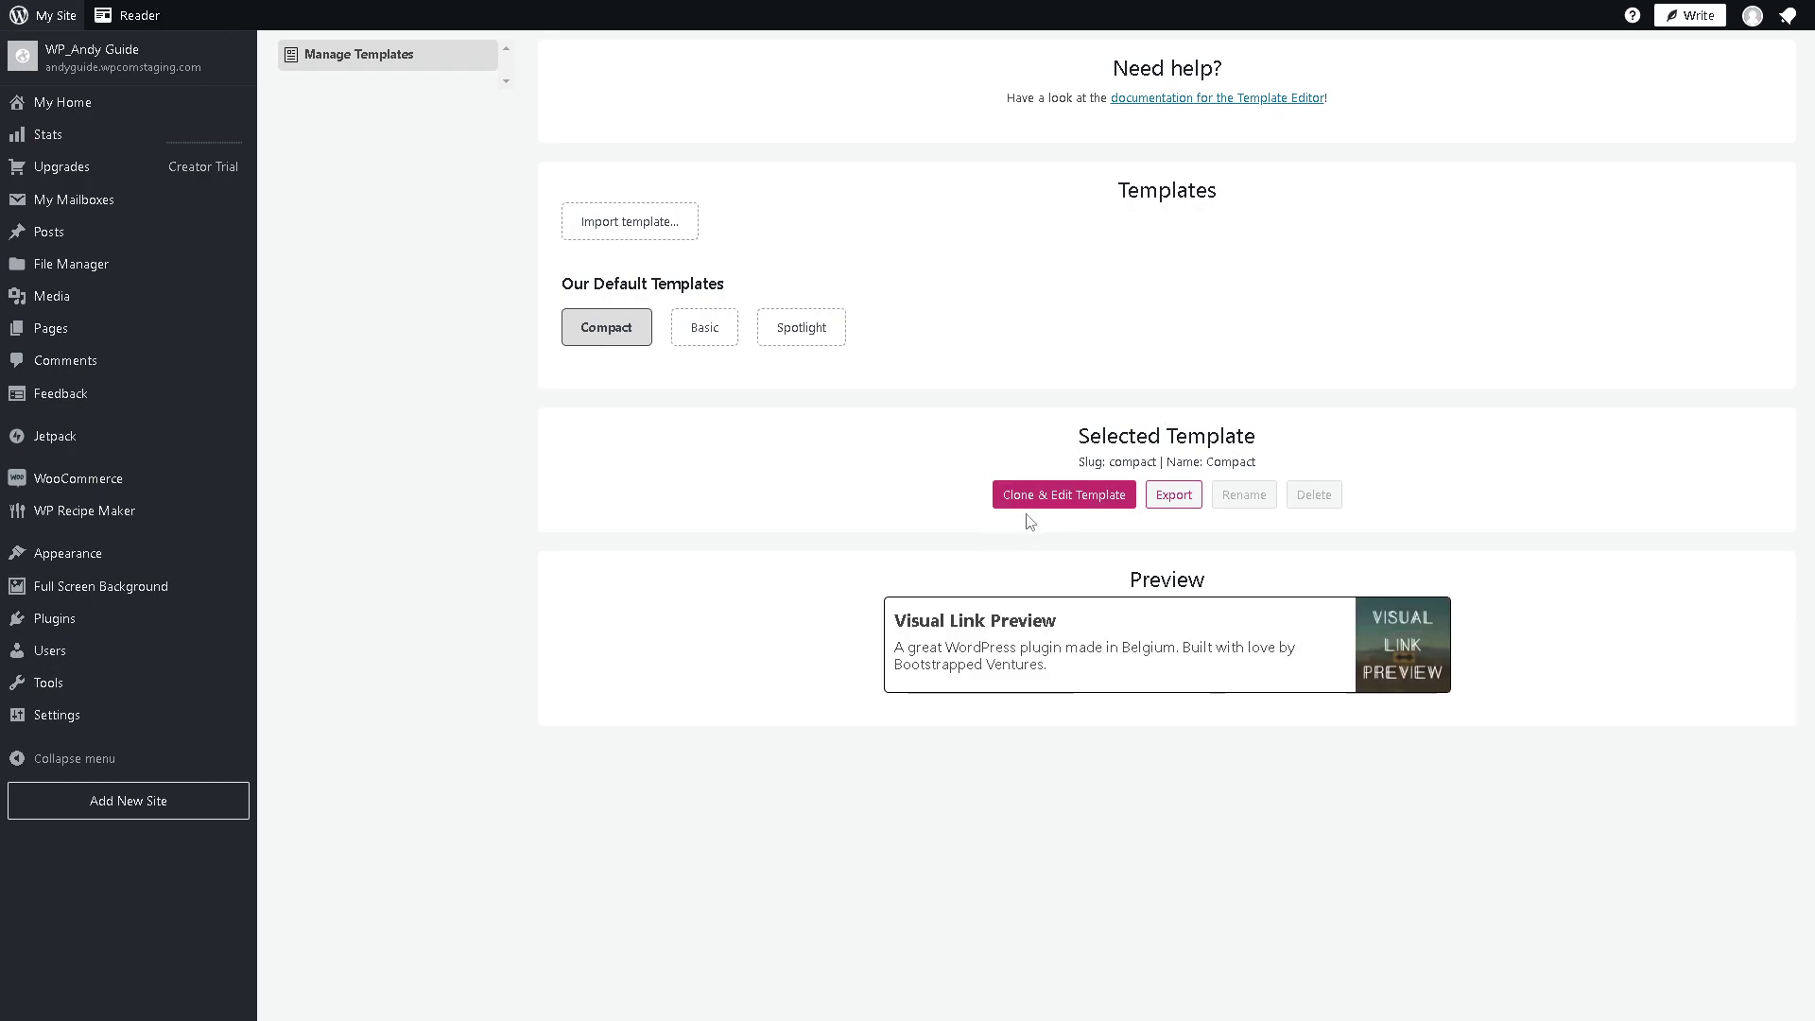